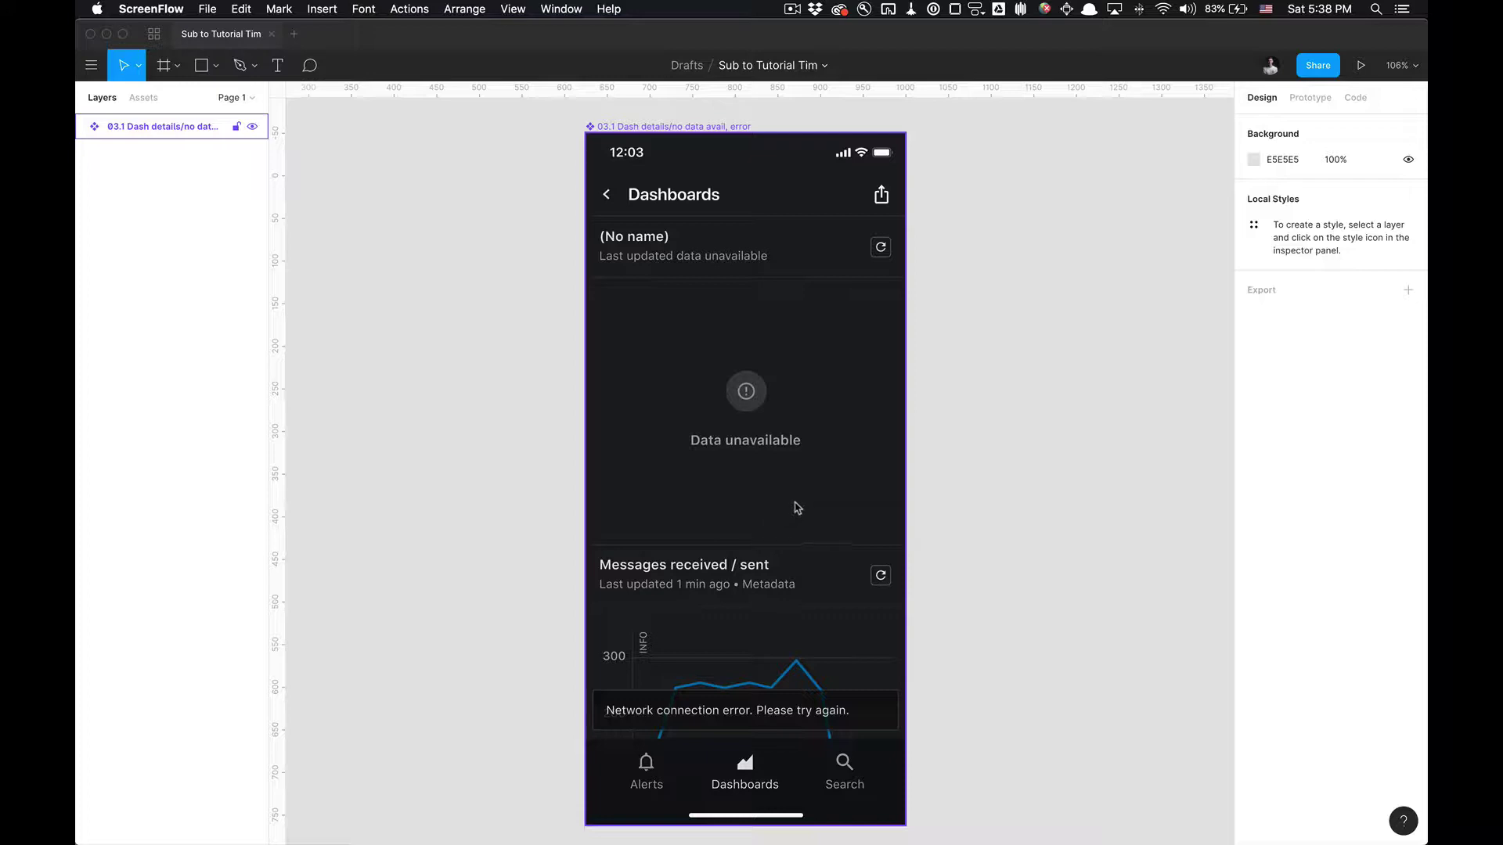
Bring the Figma window with the dark Dashboards mobile mockup to the front.
left_click(1105, 556)
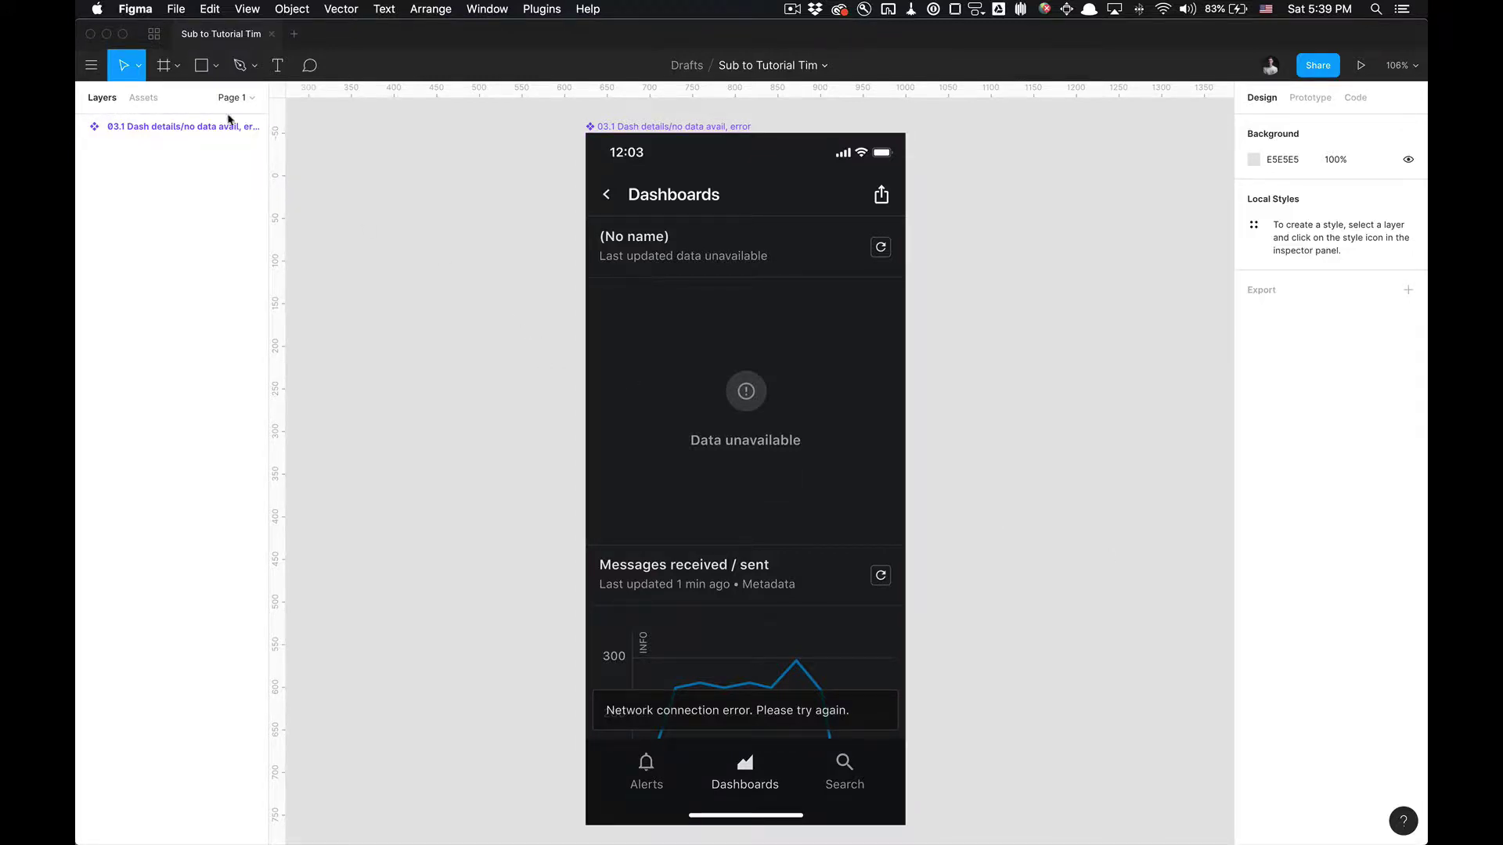
Reopen the Sub to Tutorial Tim file and expand its layers down to the Dashboards title text.
left_click(153, 33)
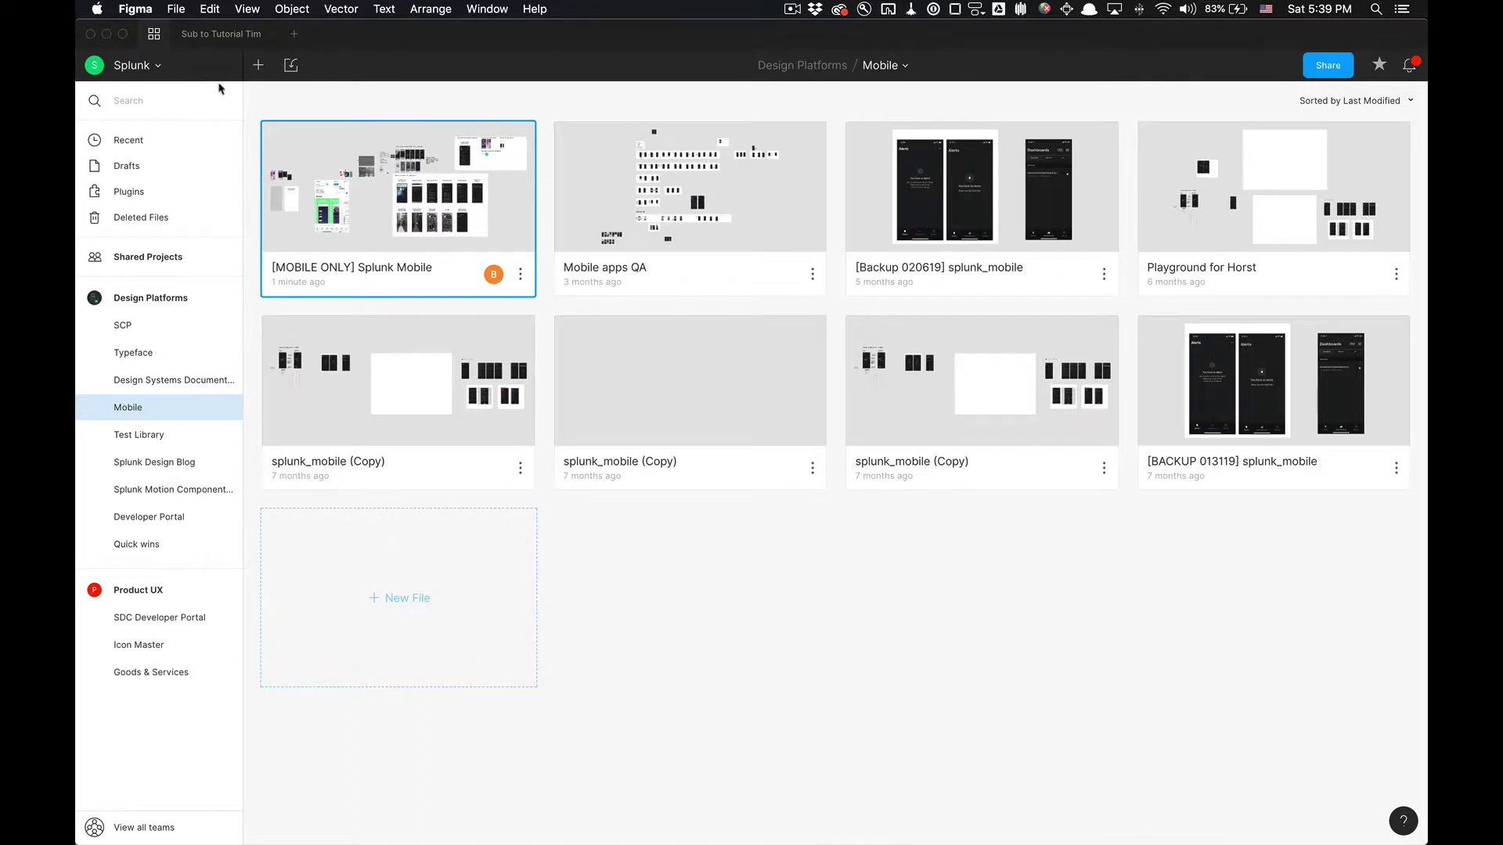
left_click(210, 36)
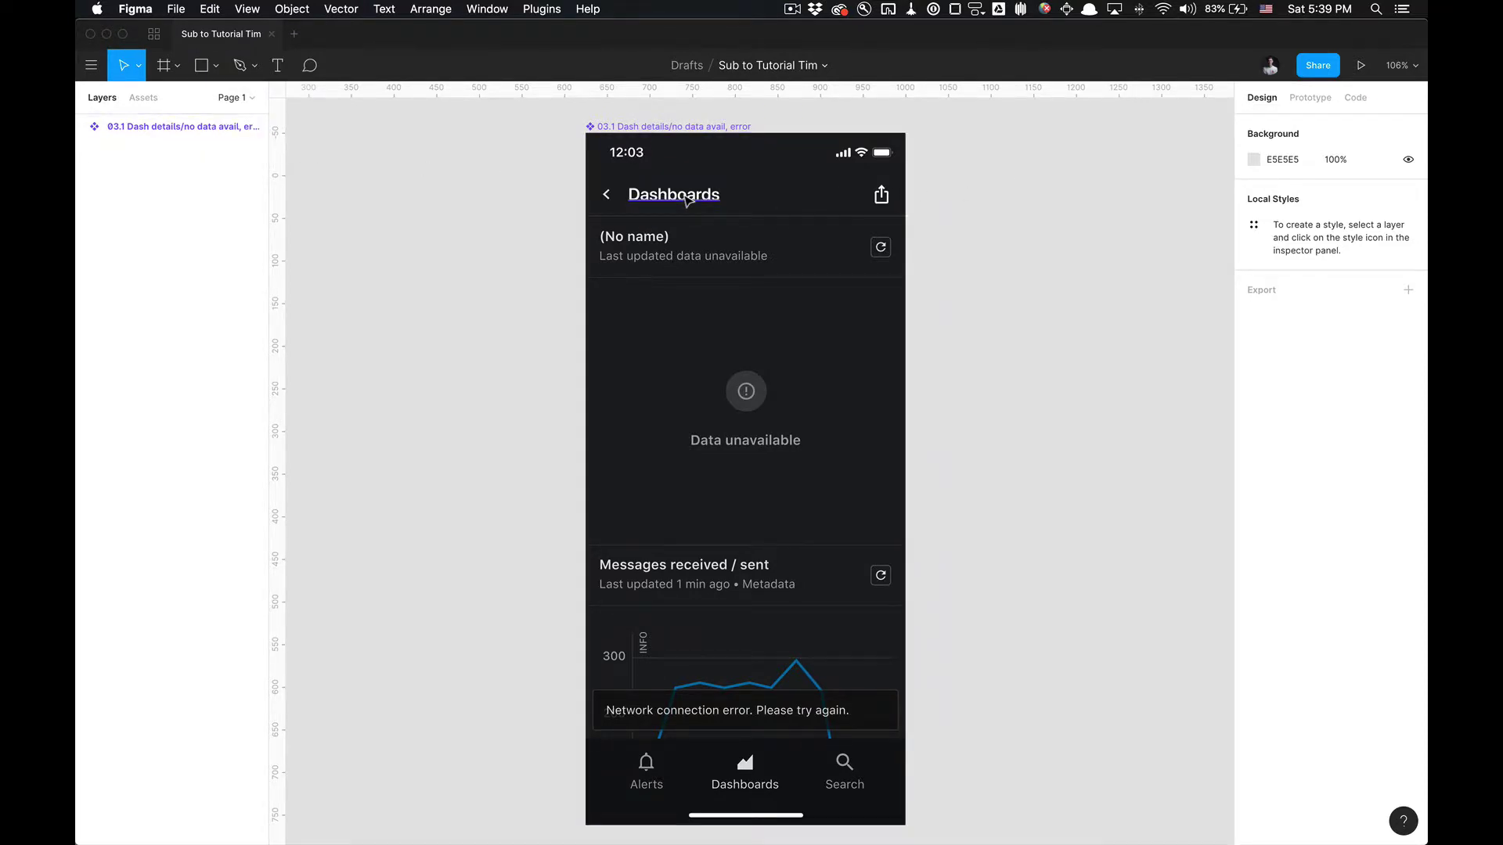
left_click(686, 201)
left_click(1068, 188)
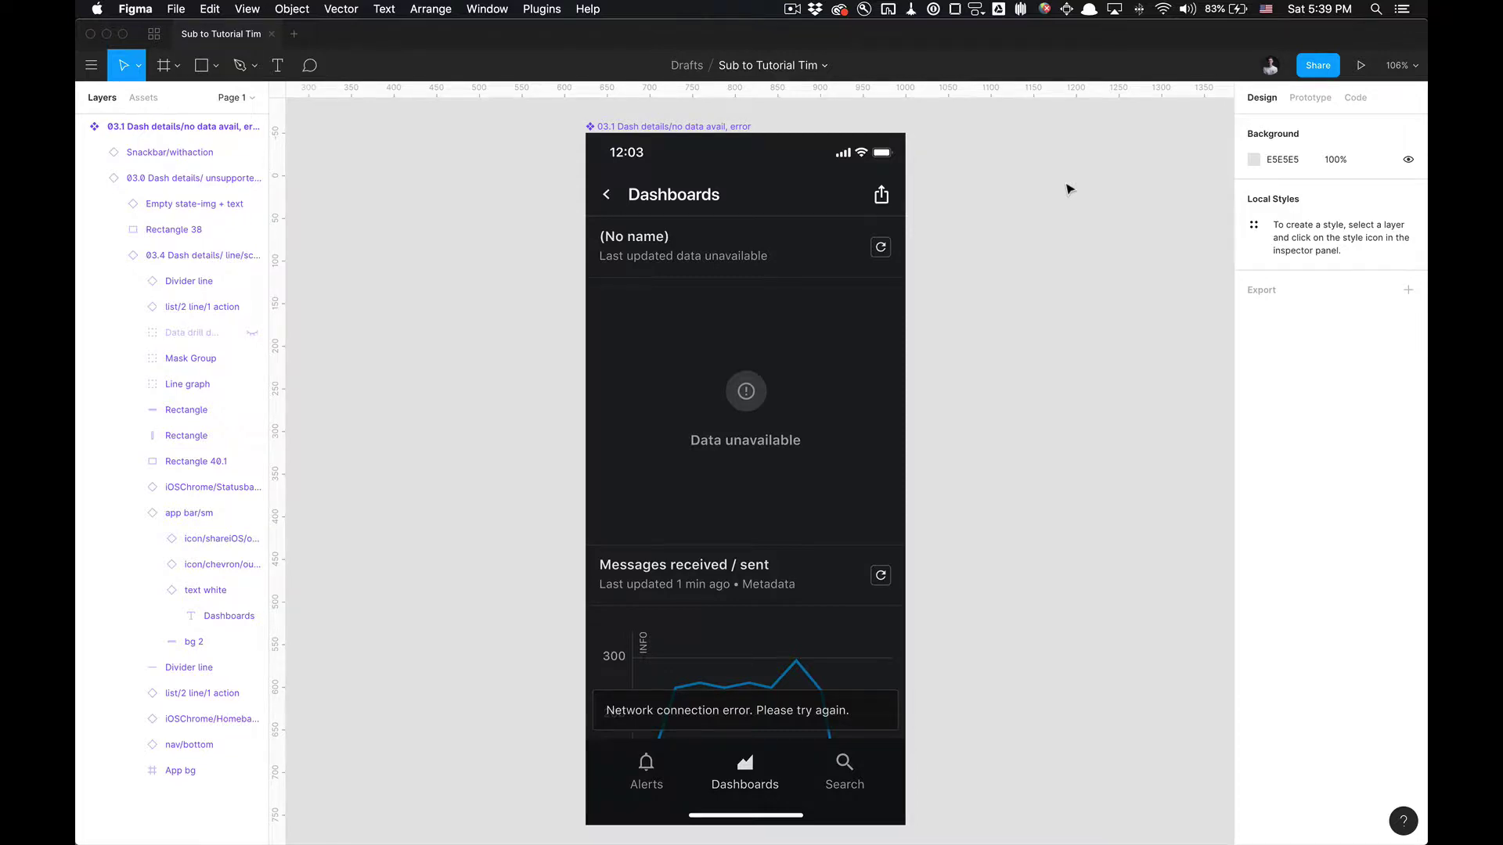
scroll(1057, 192, "up", 2)
scroll(1056, 191, "left", 2)
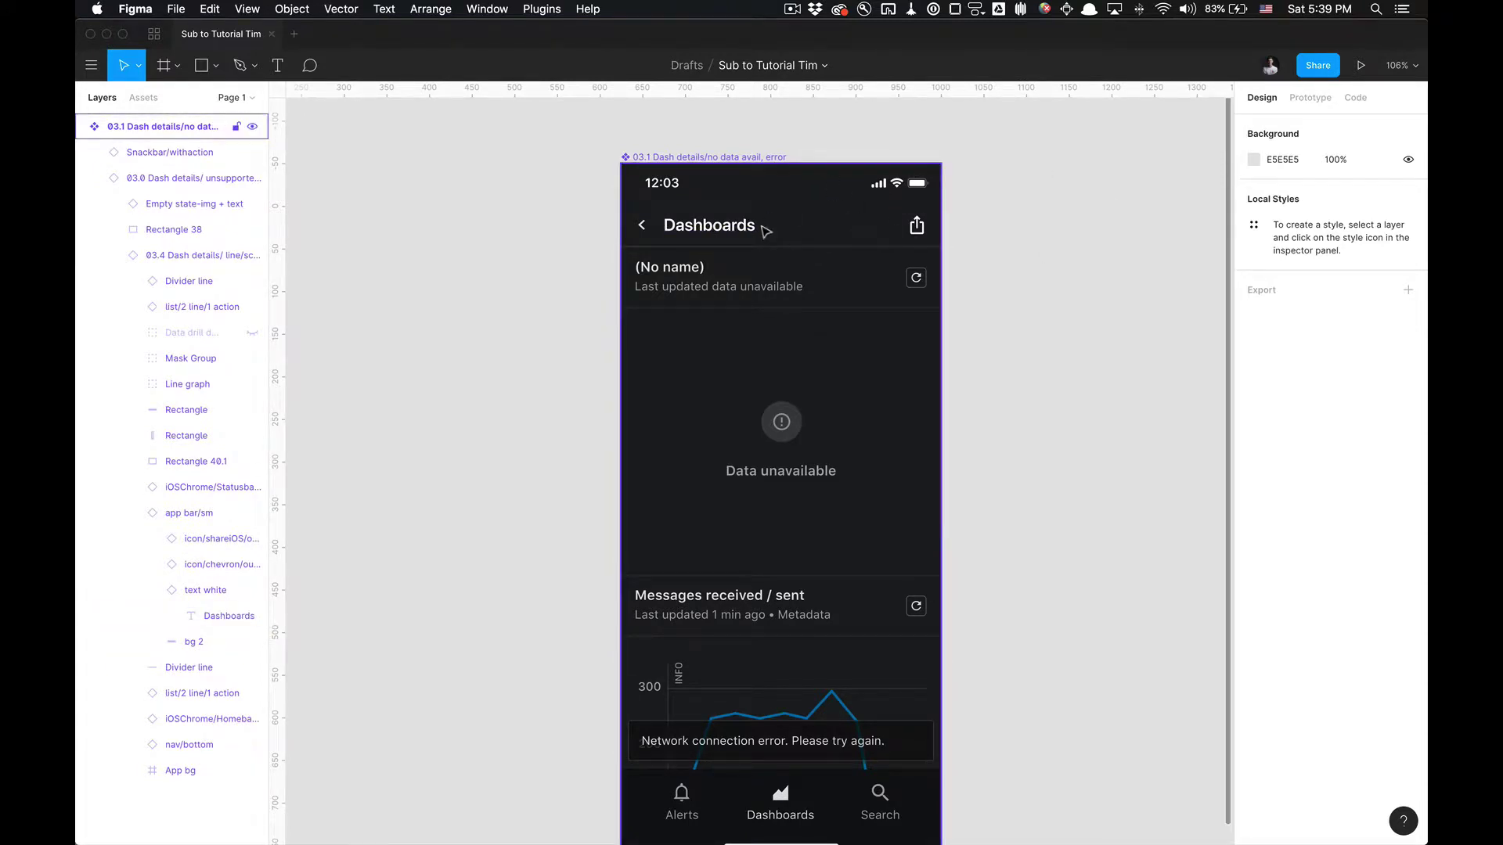
left_click(725, 235, "super")
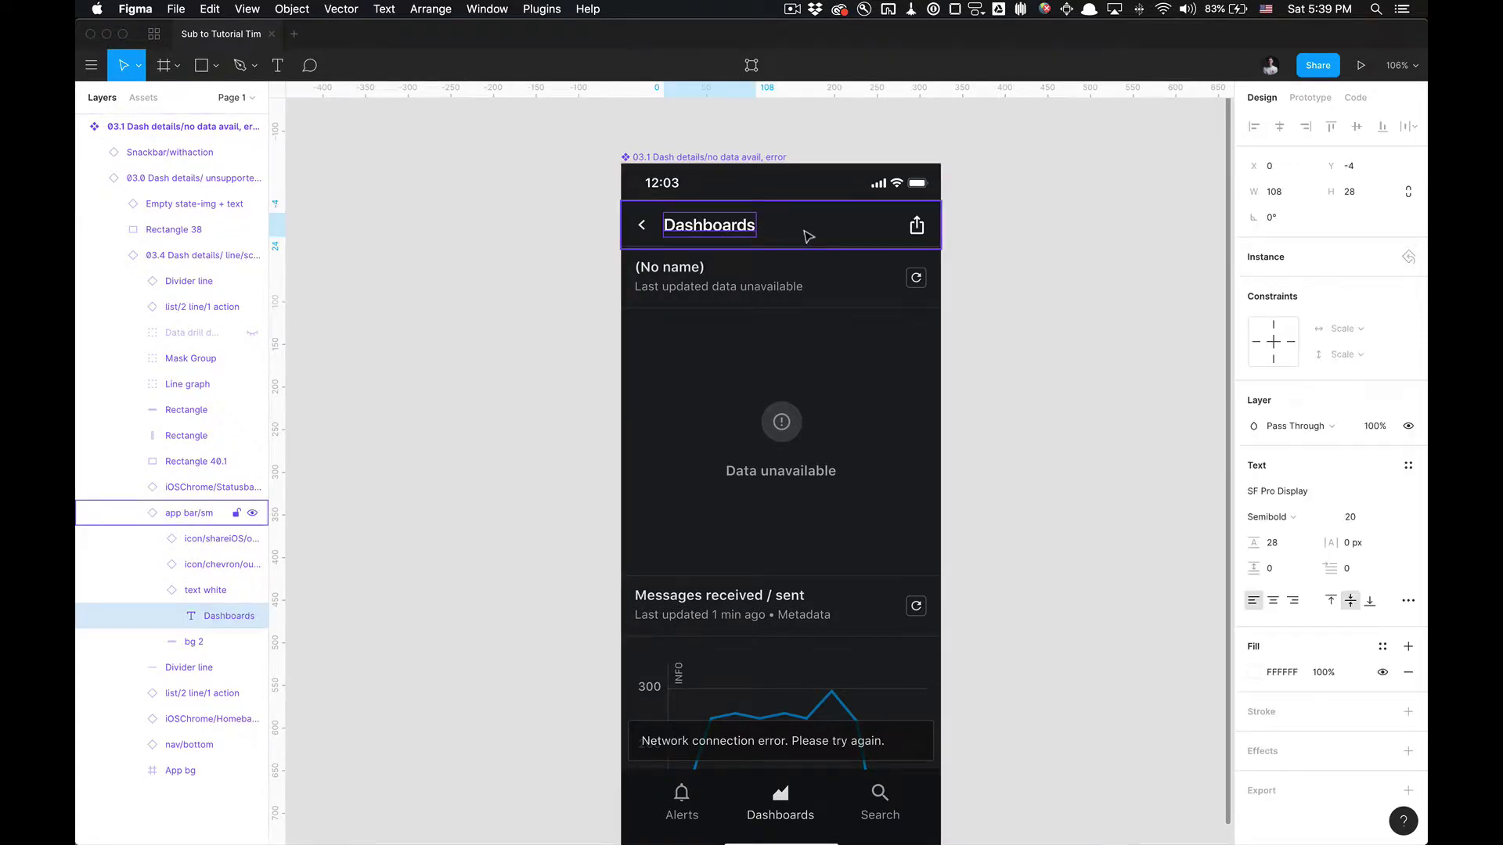
scroll(805, 231, "up", 5)
left_click(386, 275)
scroll(386, 275, "down", 5)
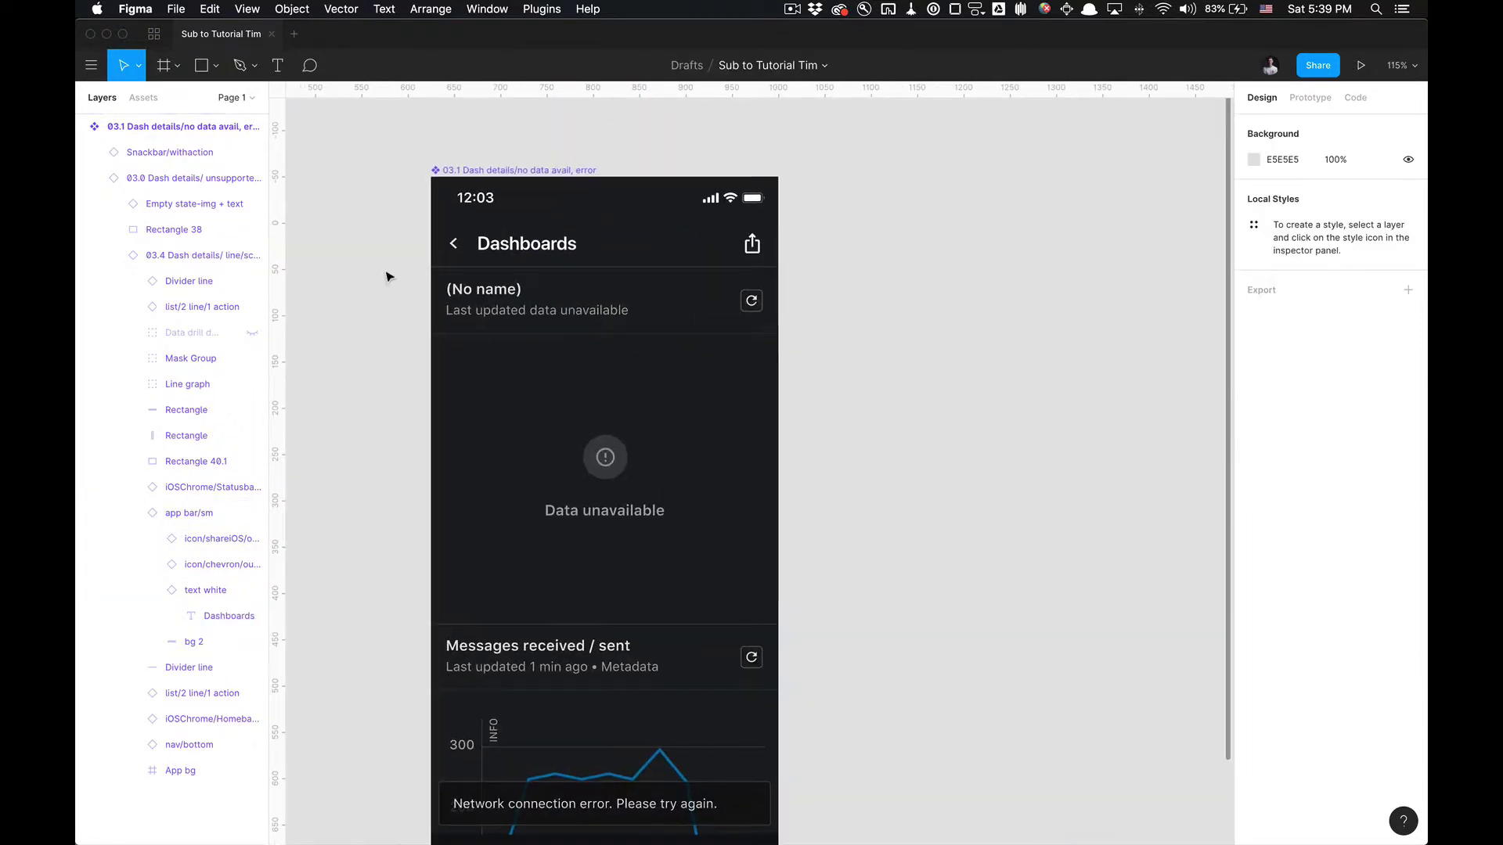
left_click(612, 316, "super")
key("shift+Return")
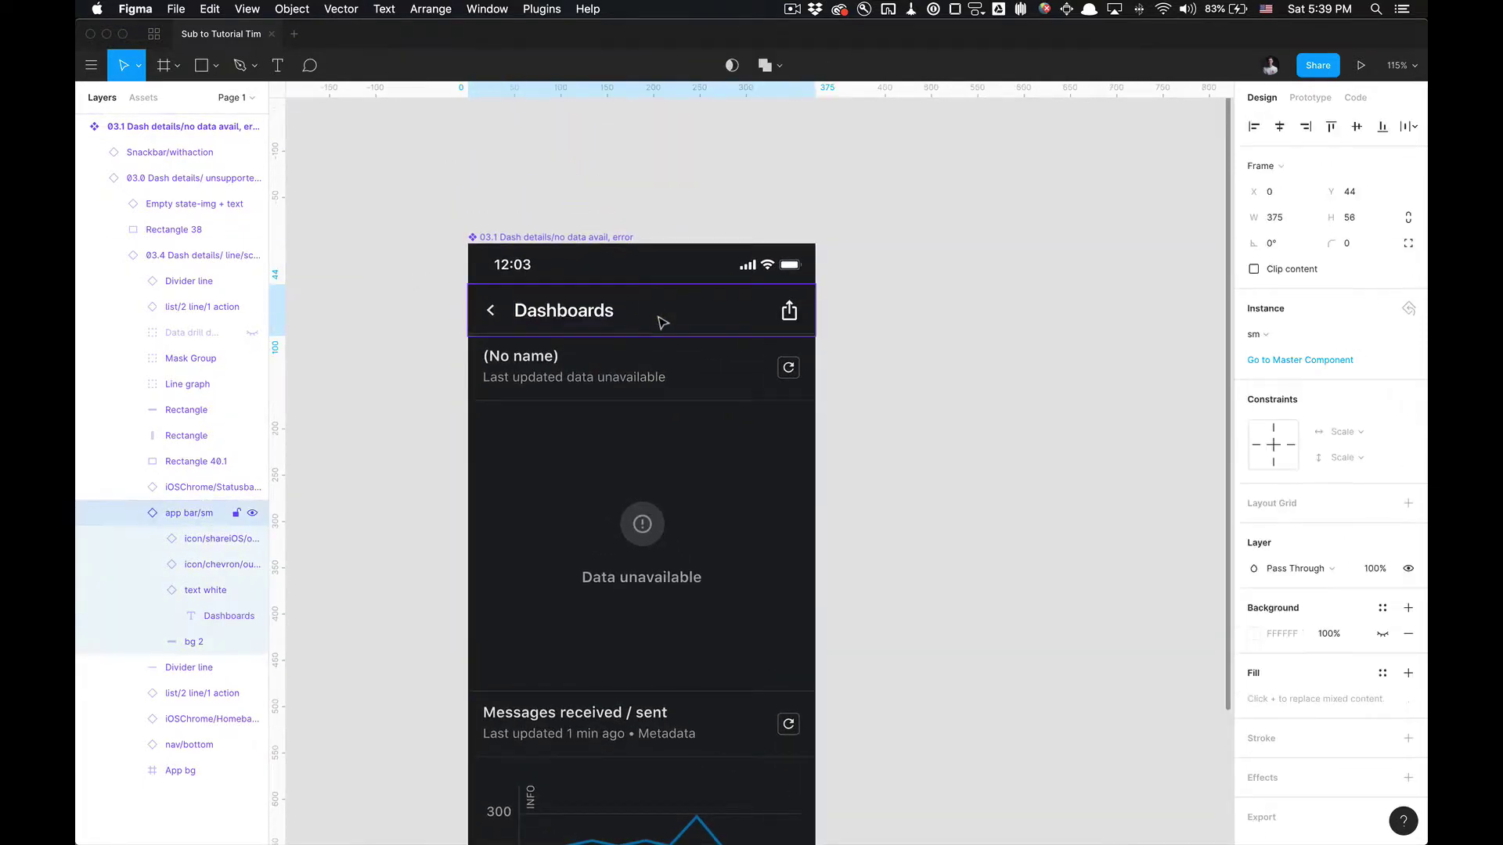
right_click(672, 312)
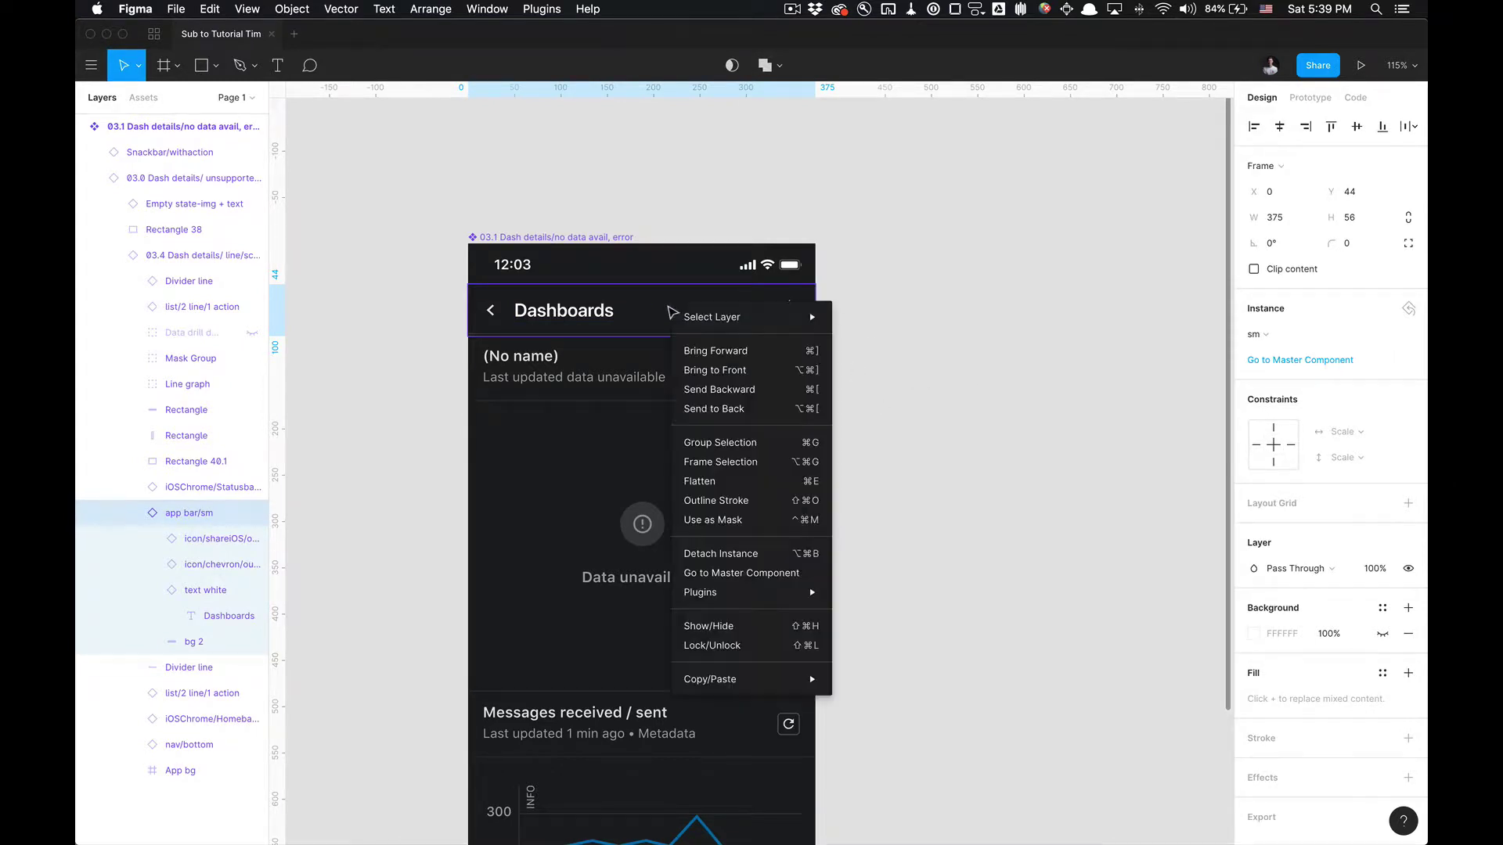
mouse_move(820, 593)
left_click(875, 618)
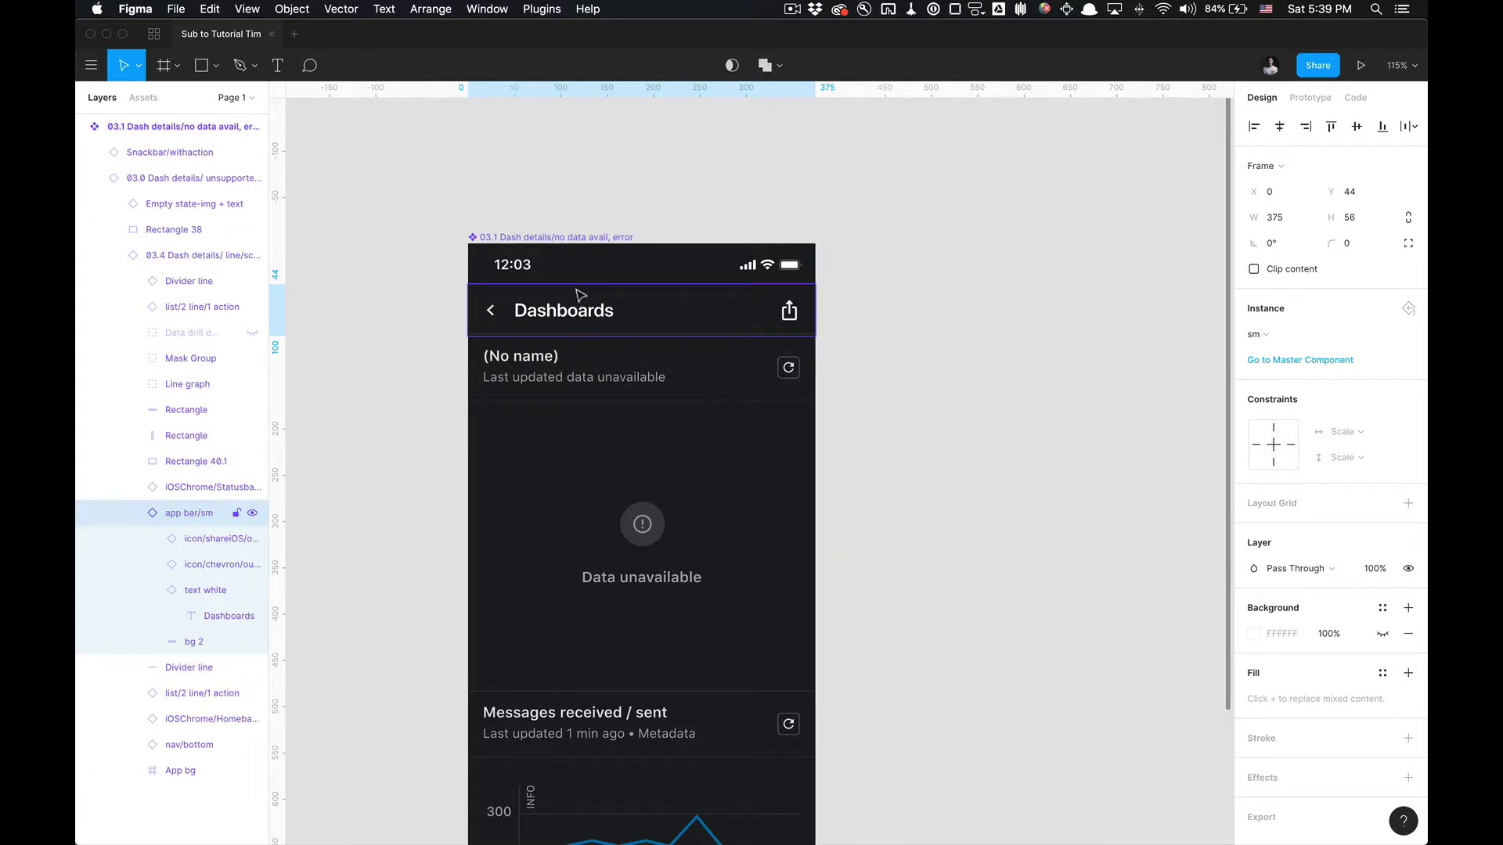
left_click(442, 332)
left_click(546, 241)
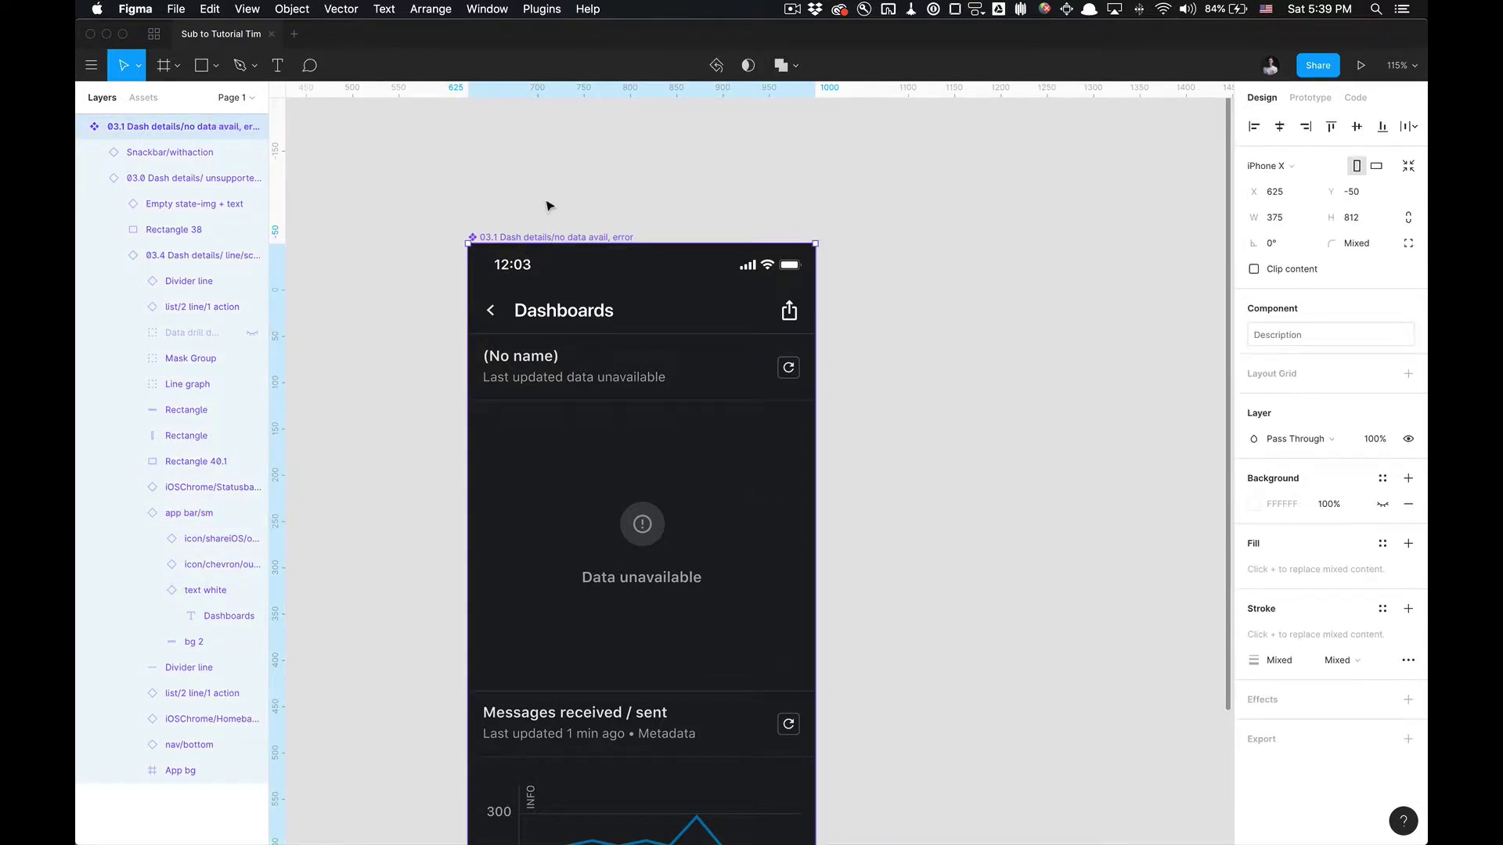
Reset the dashboard instance, duplicate it to the right, and detach the copy (Cmd+Option+B).
right_click(550, 239)
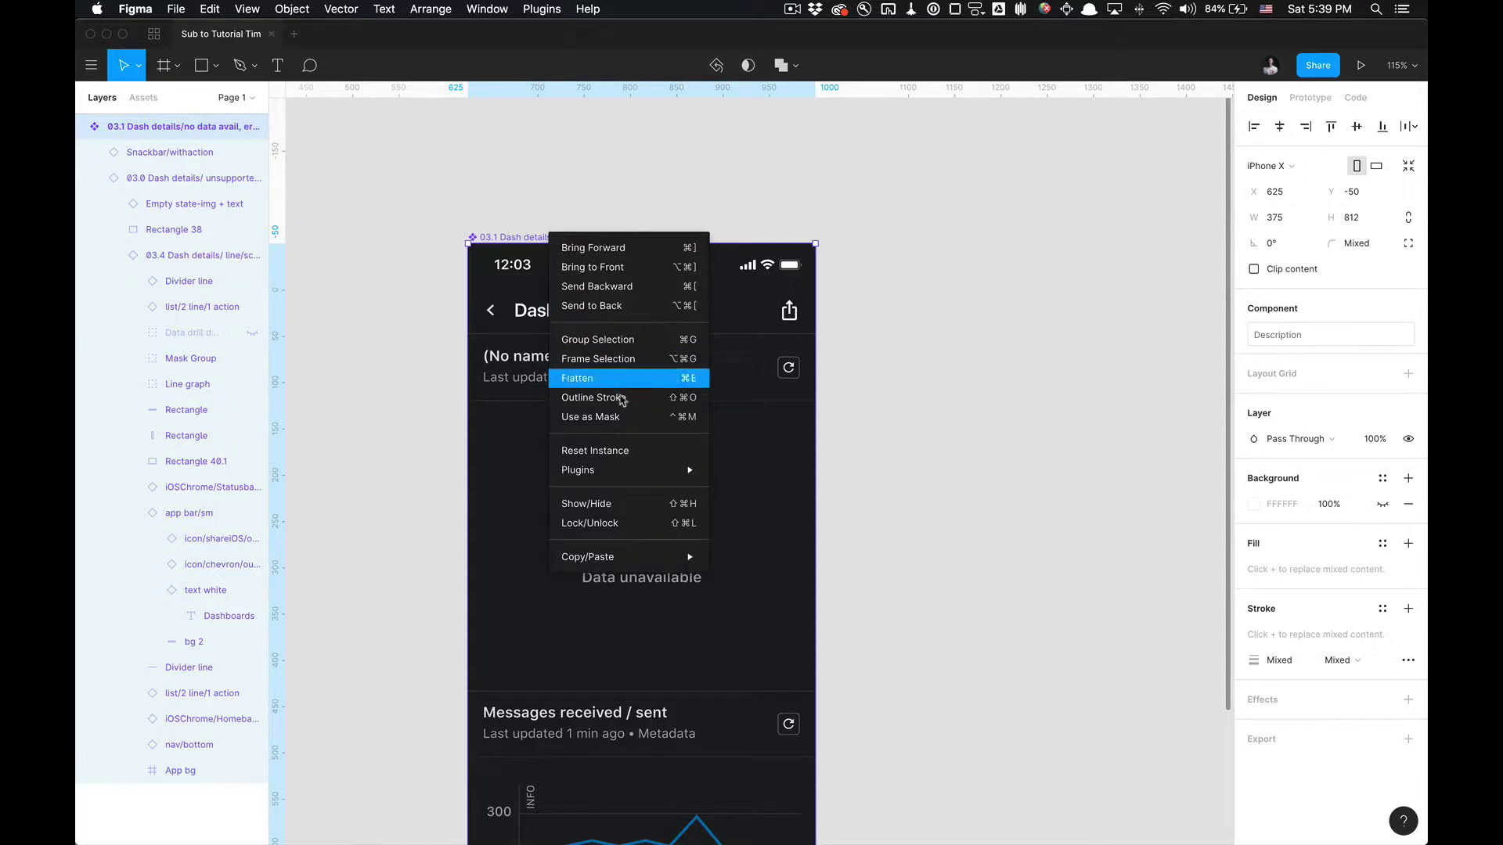
left_click(628, 449)
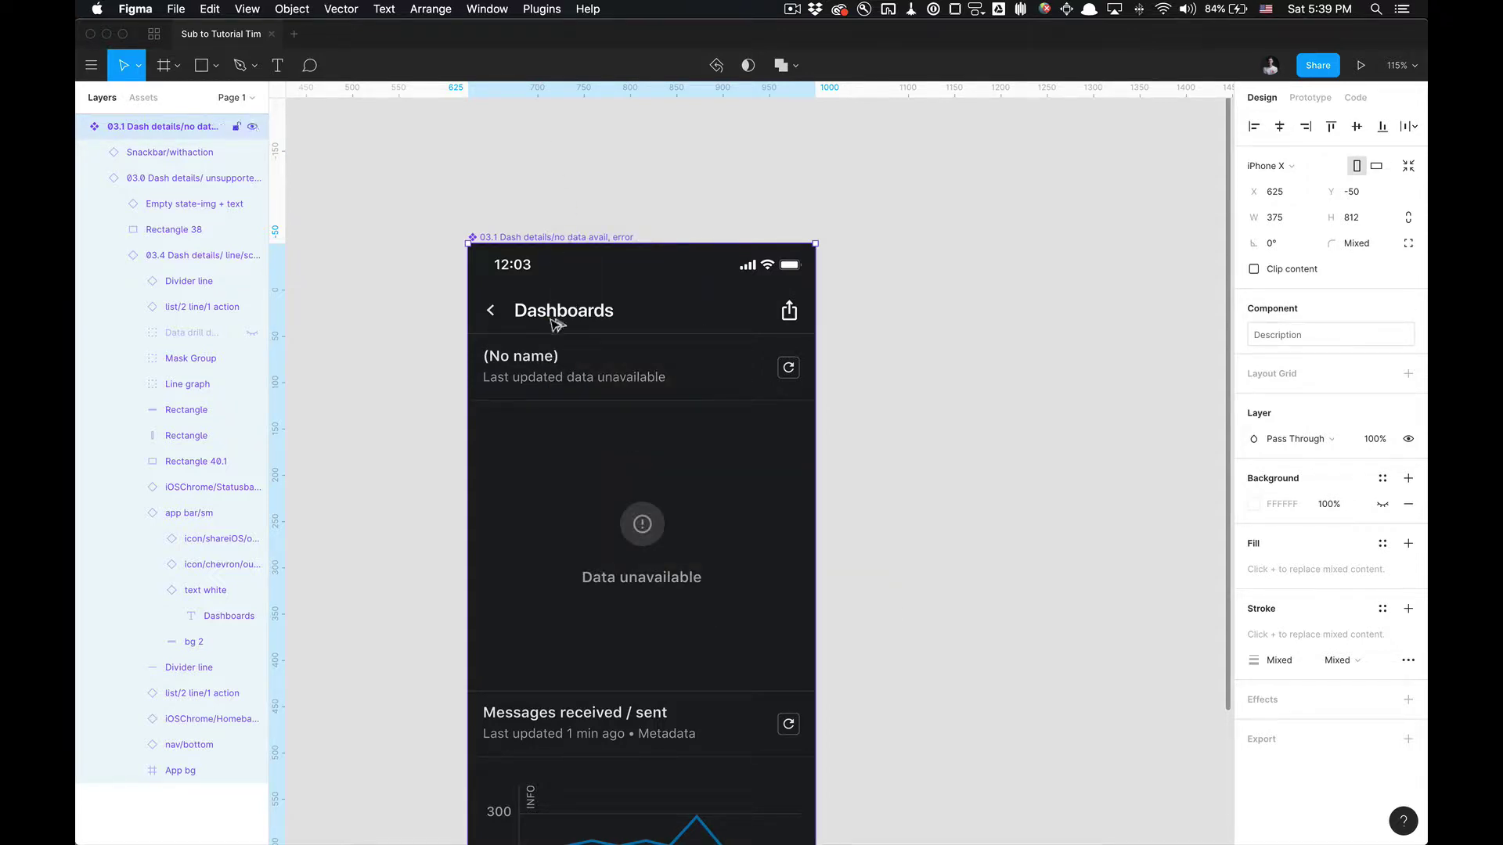
left_click_drag(556, 324, 1071, 320)
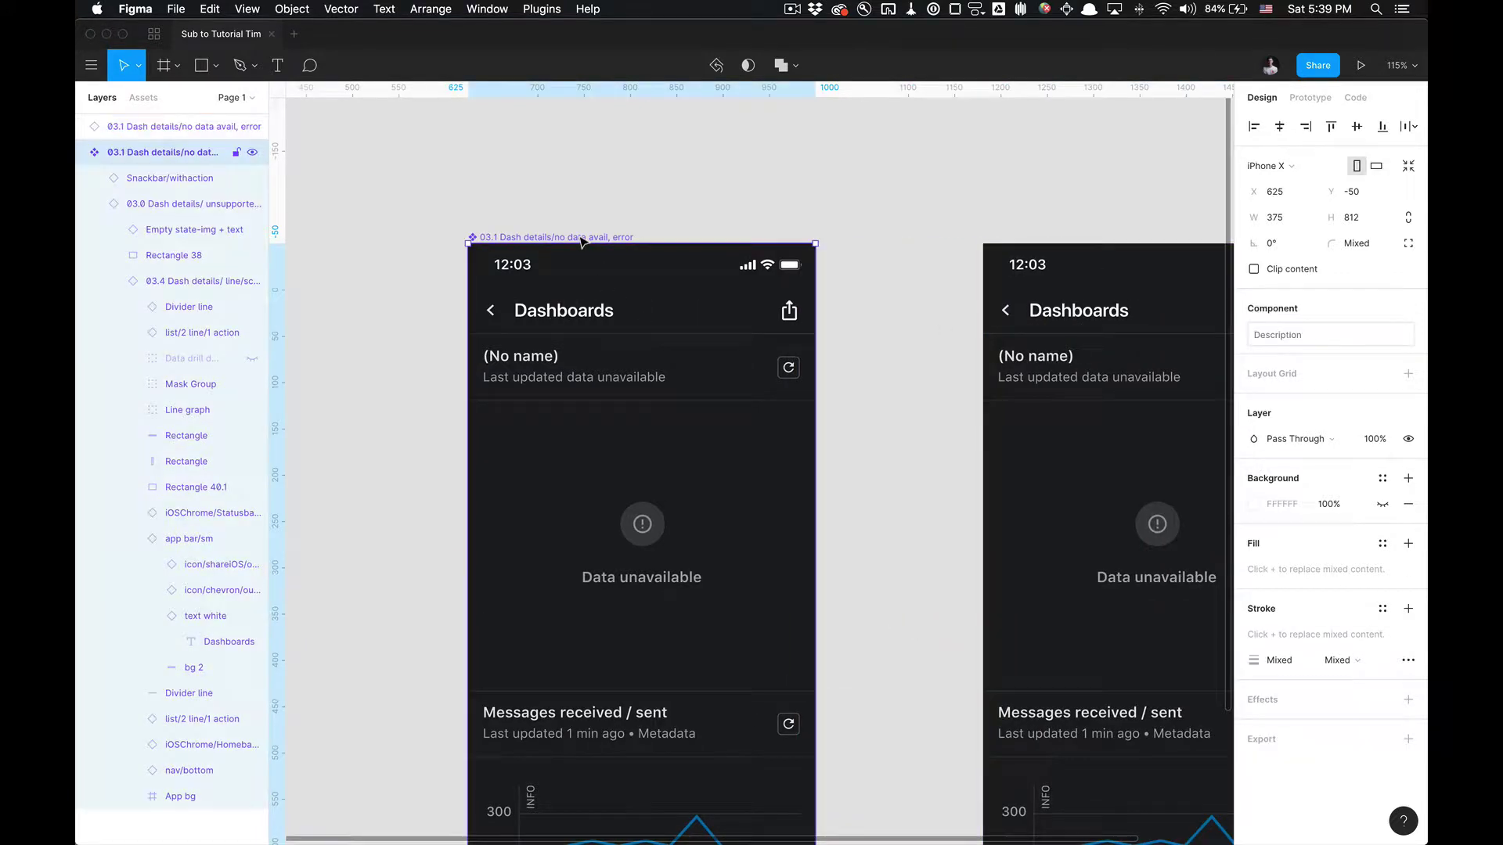
scroll(581, 239, "right", 5)
key("super+alt+b")
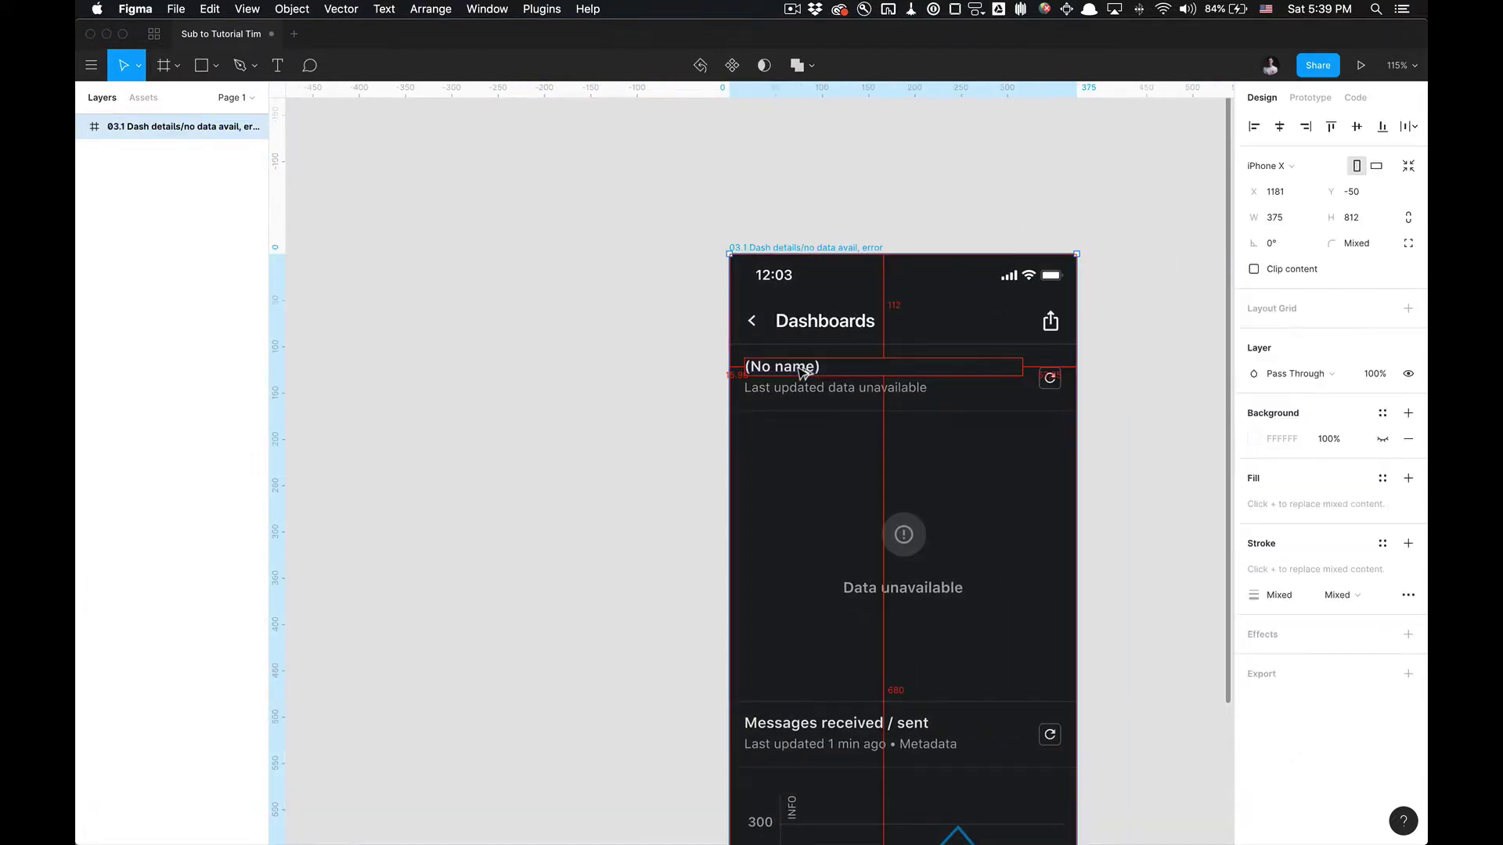
Select the Dashboards title and its app bar in the detached screen.
scroll(799, 376, "right", 5)
key("Escape")
left_click(594, 260, "super")
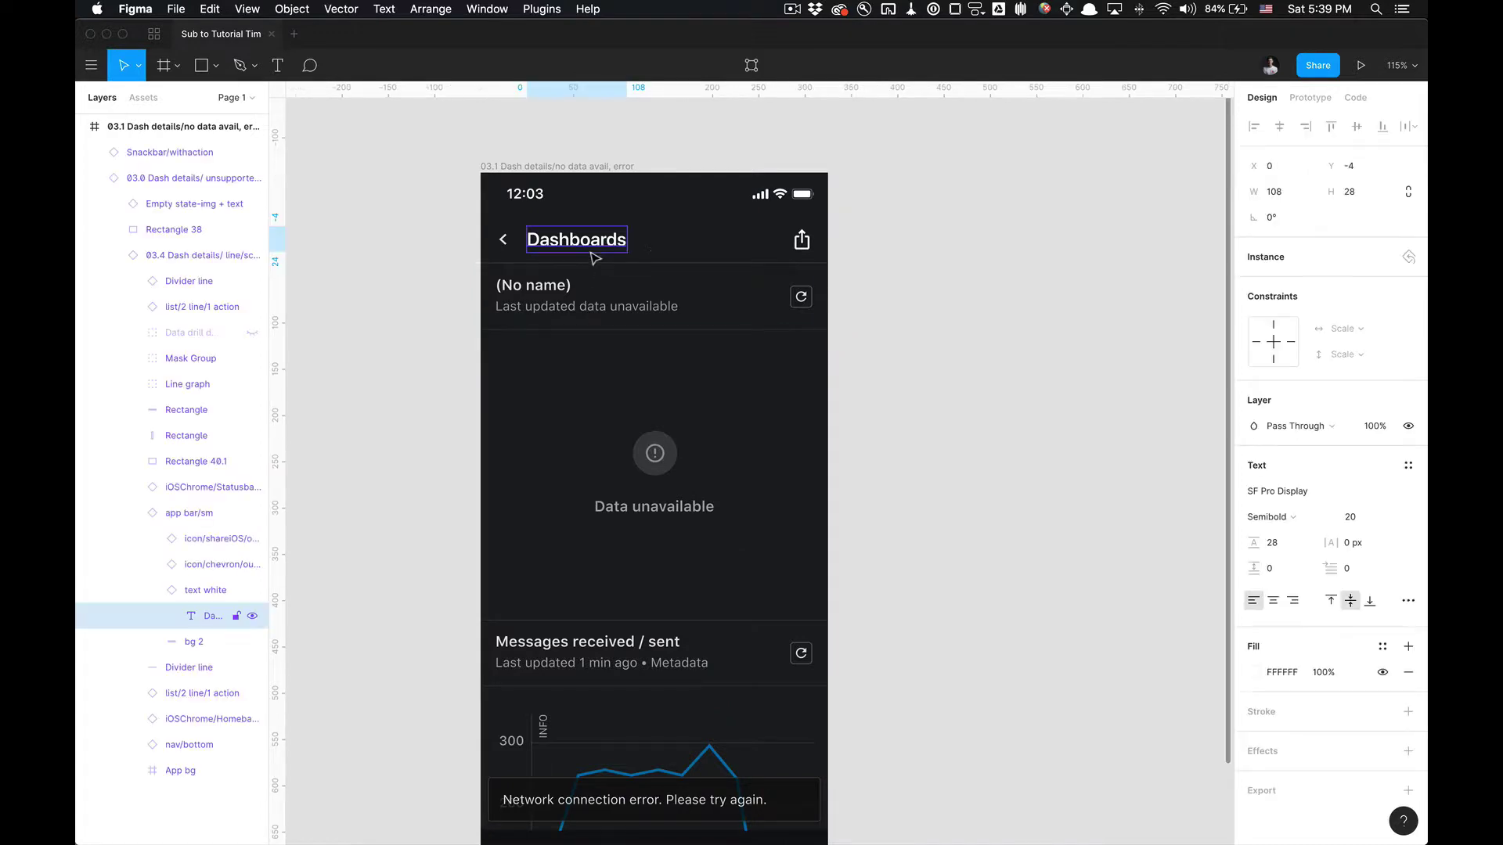
key("Escape")
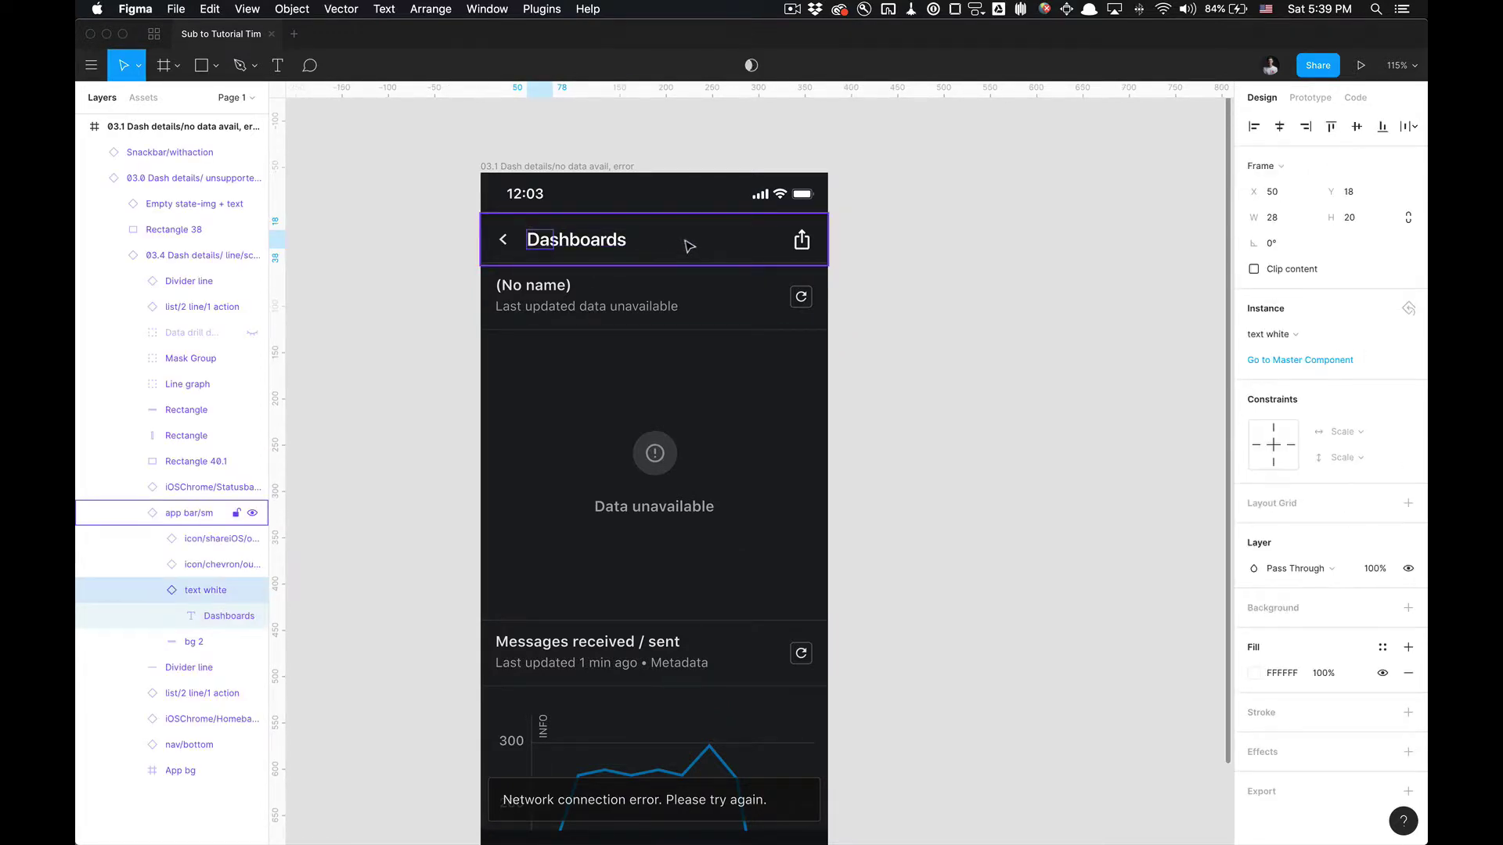
key("Return")
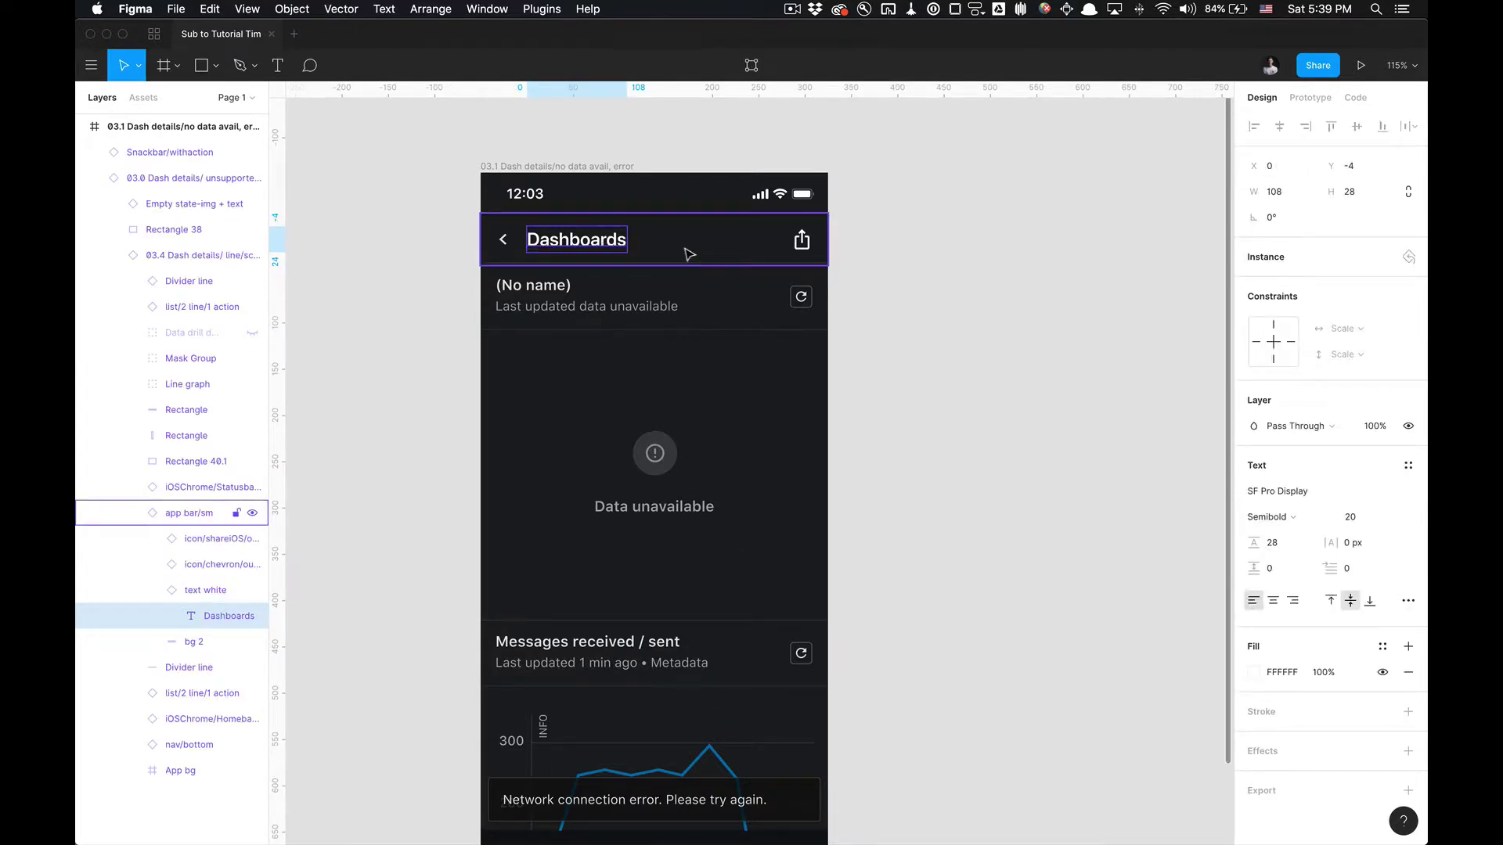
left_click(689, 255)
key("Escape")
scroll(634, 199, "down", 3)
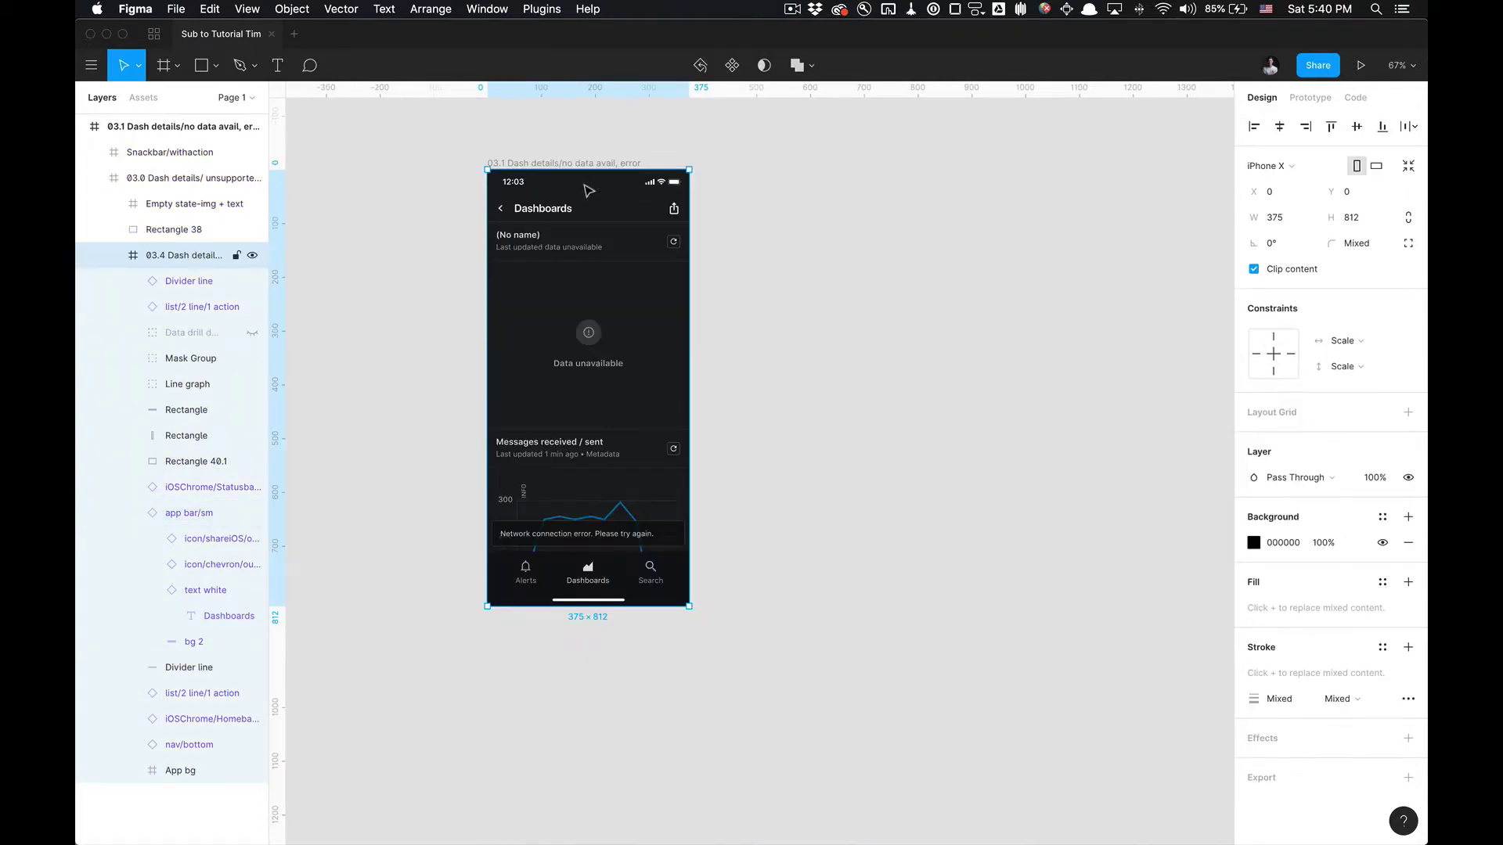
right_click(583, 203)
mouse_move(735, 502)
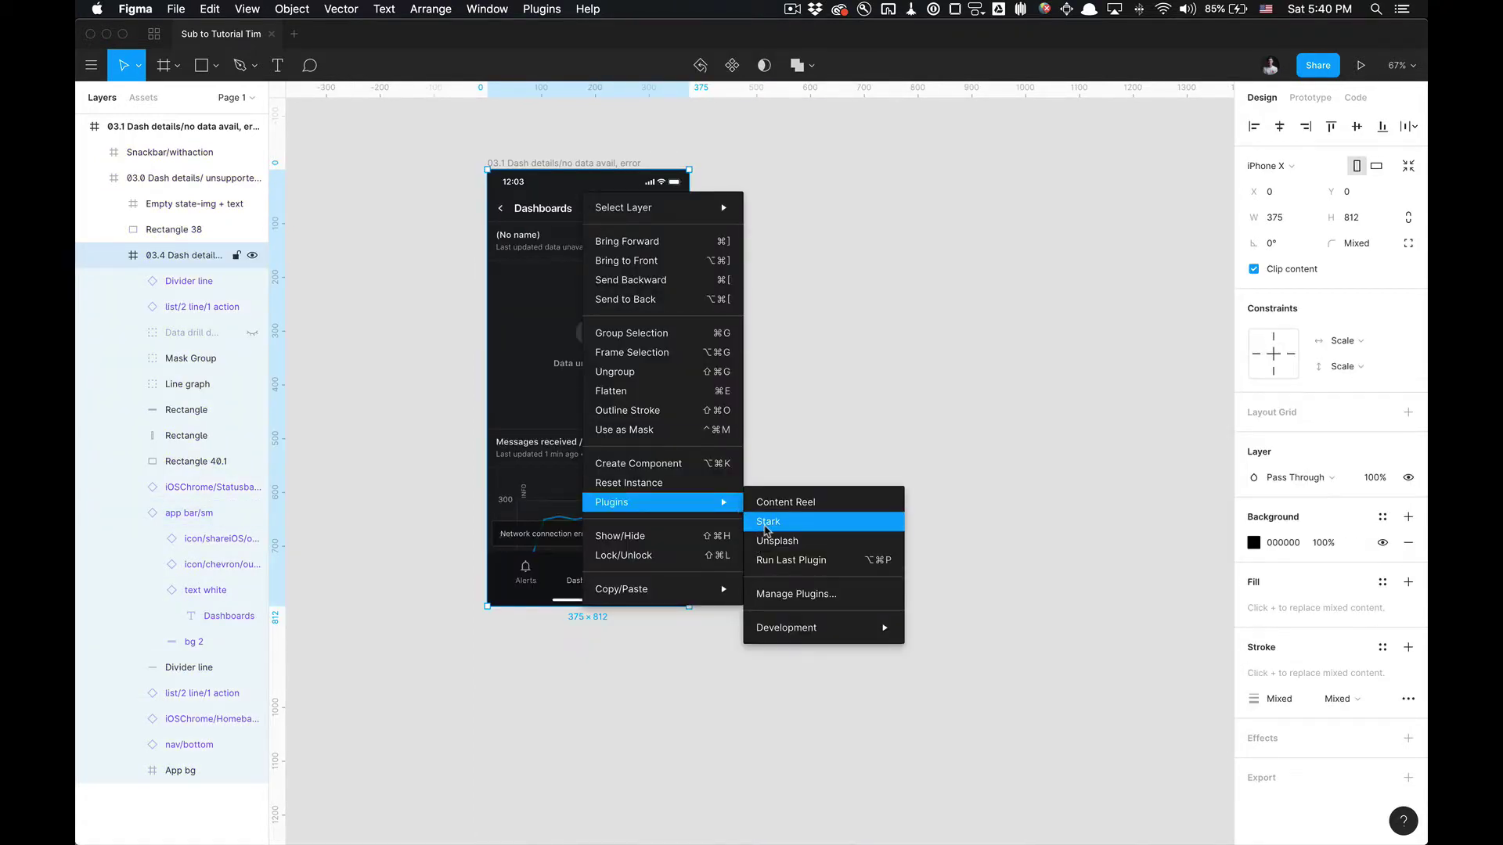
left_click(765, 531)
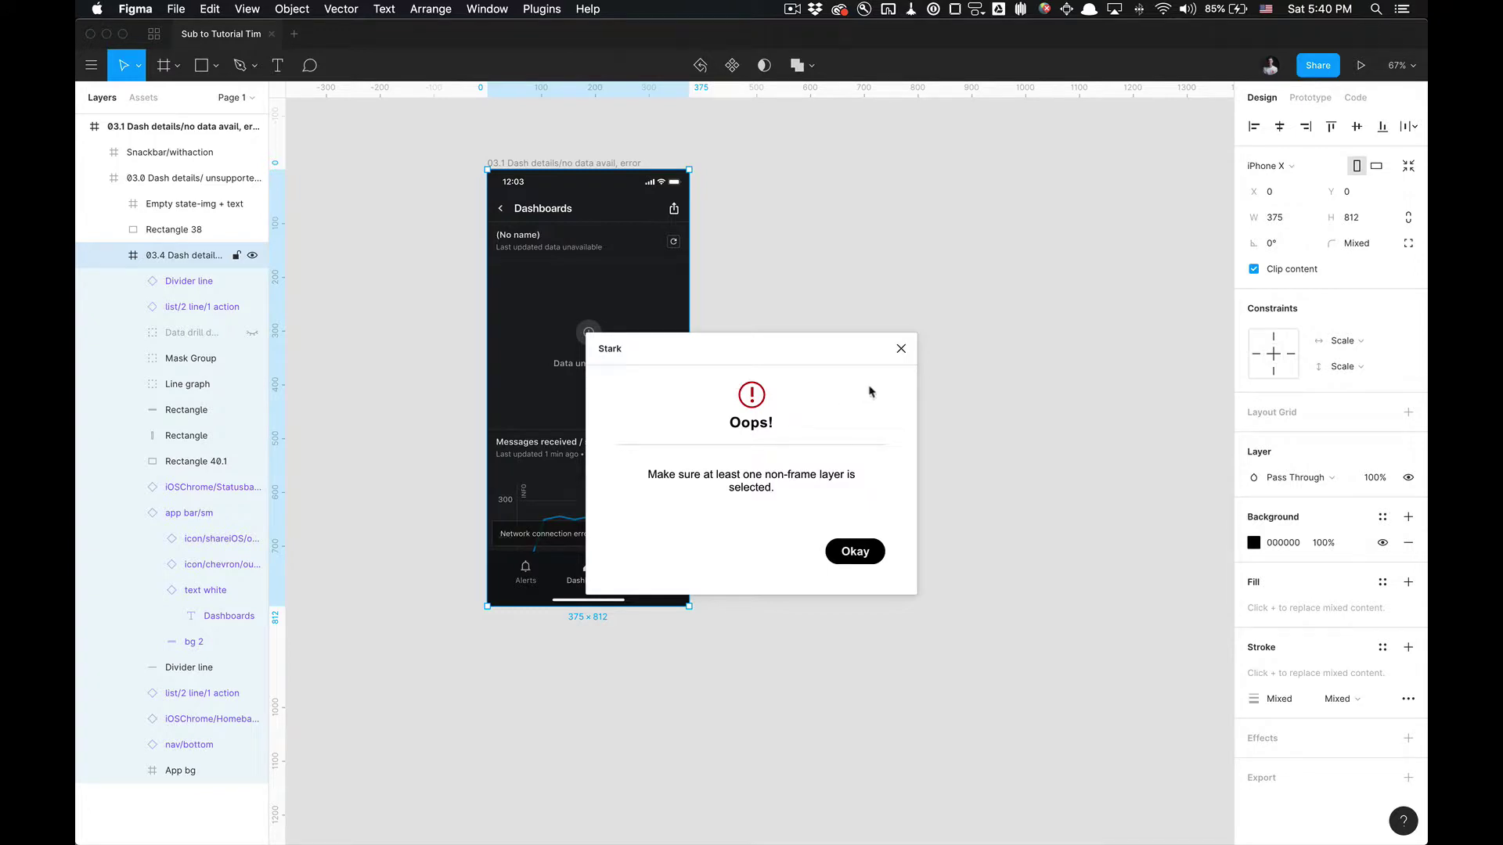
left_click(864, 550)
left_click(895, 422)
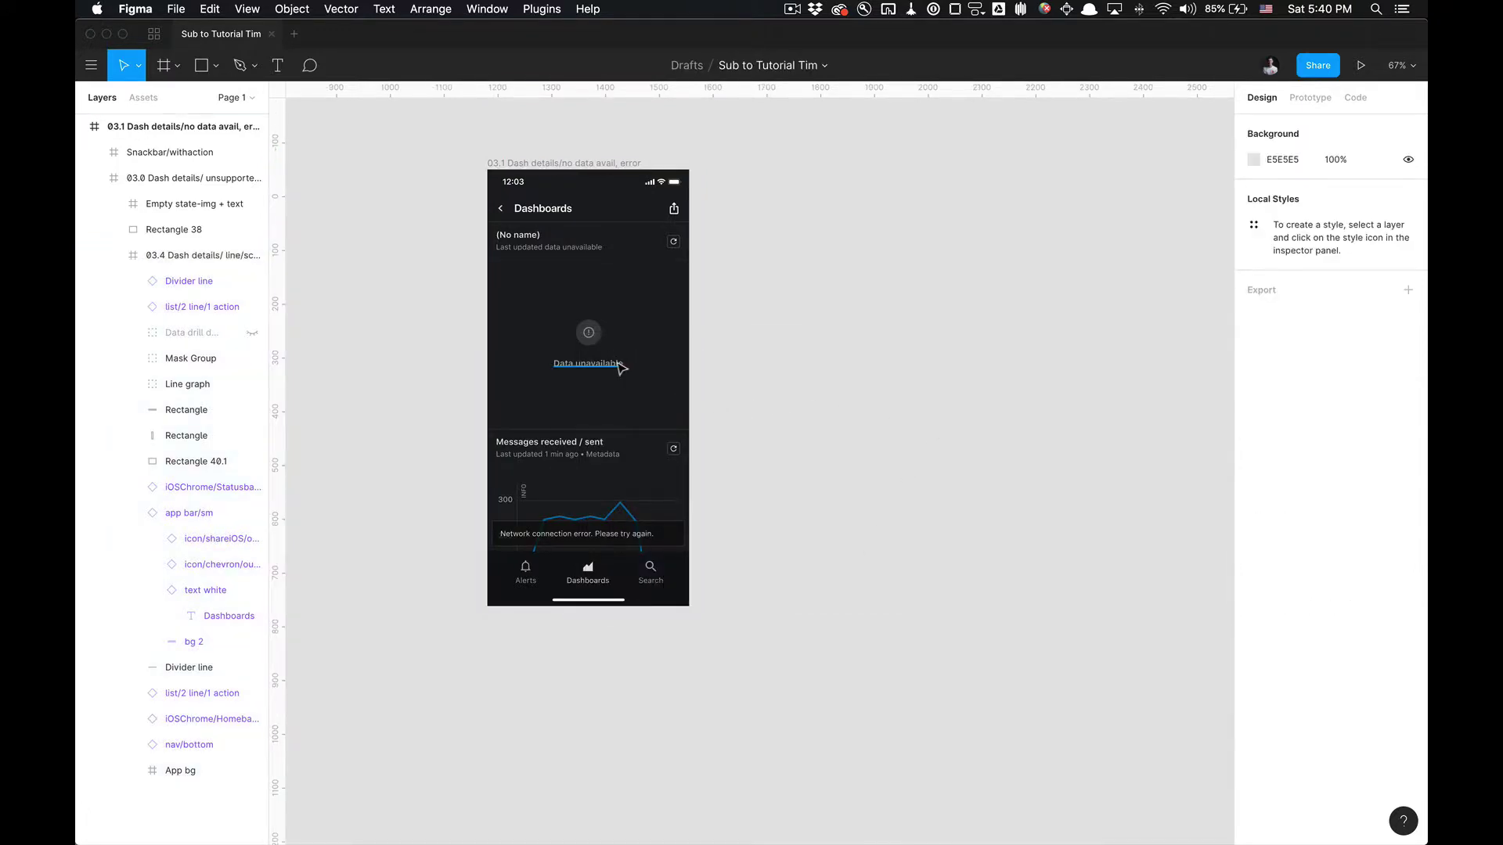
Run Stark on the Data unavailable text and Rectangle 38, showing a 7.16:1 ratio.
double_click(616, 362)
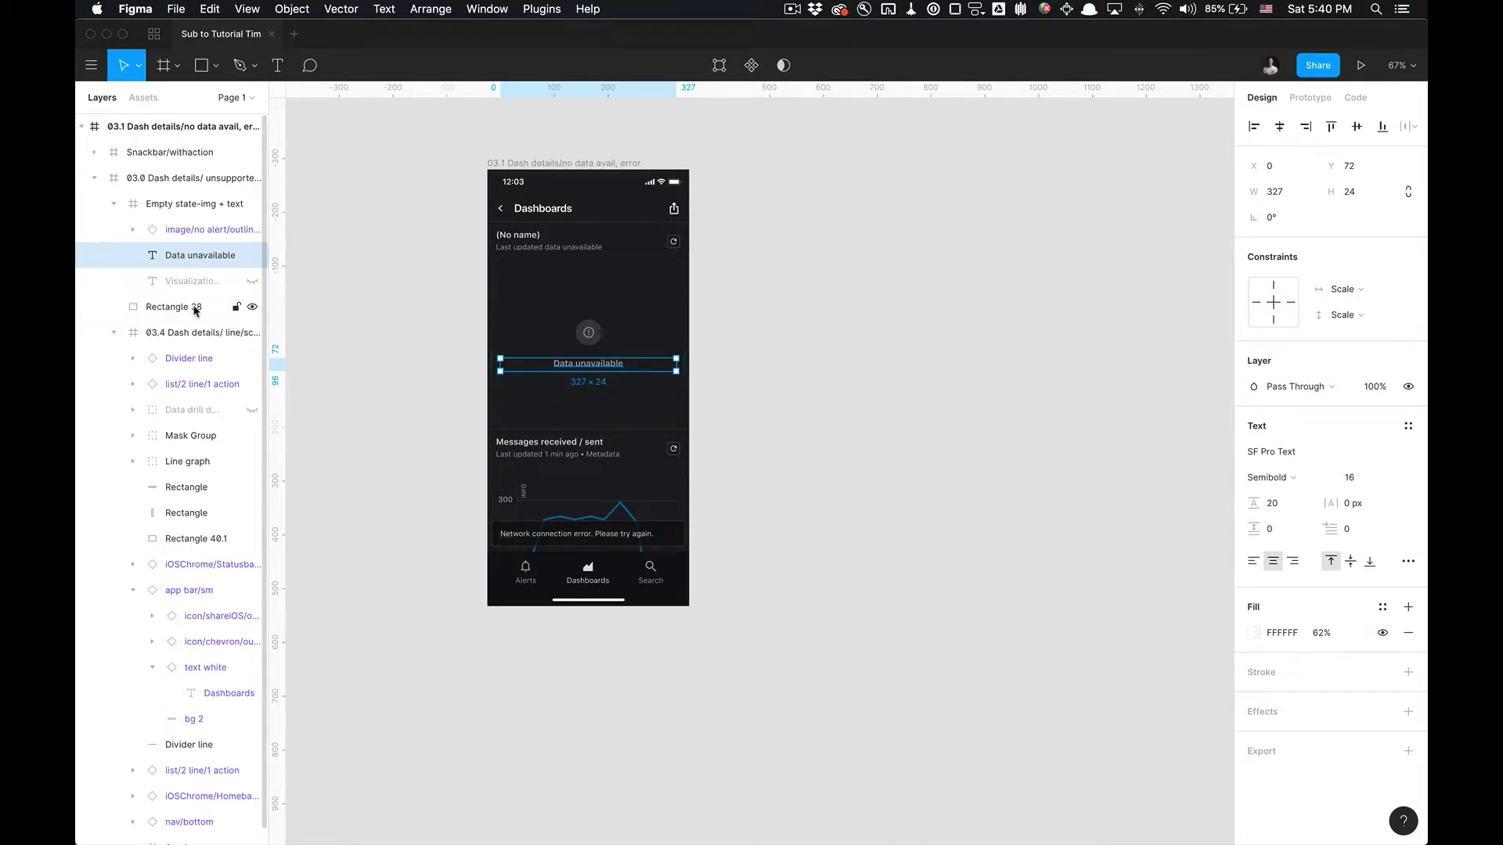
left_click(195, 308, "shift")
right_click(652, 309)
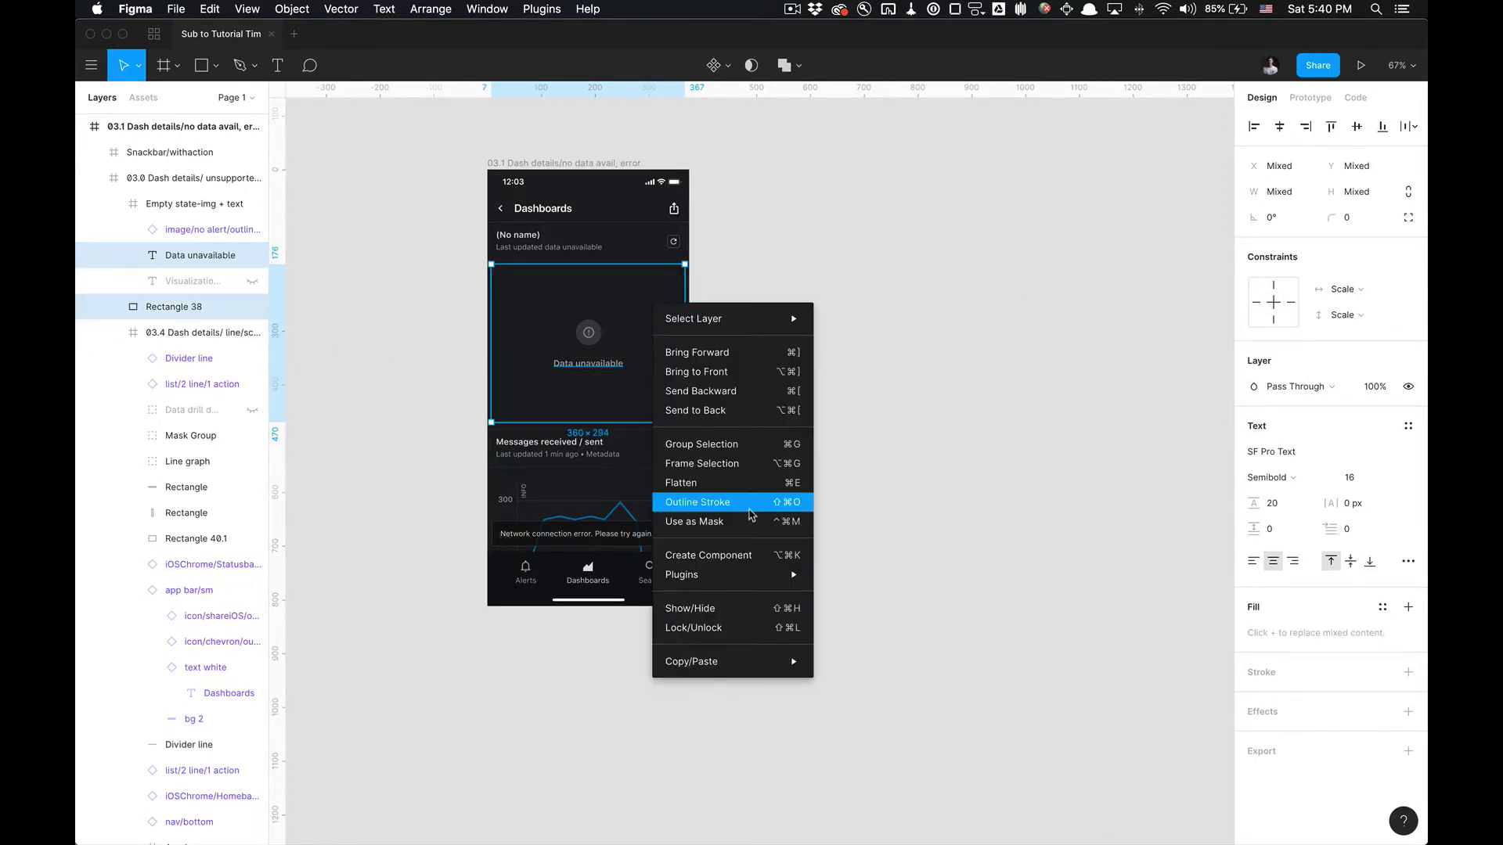
mouse_move(777, 586)
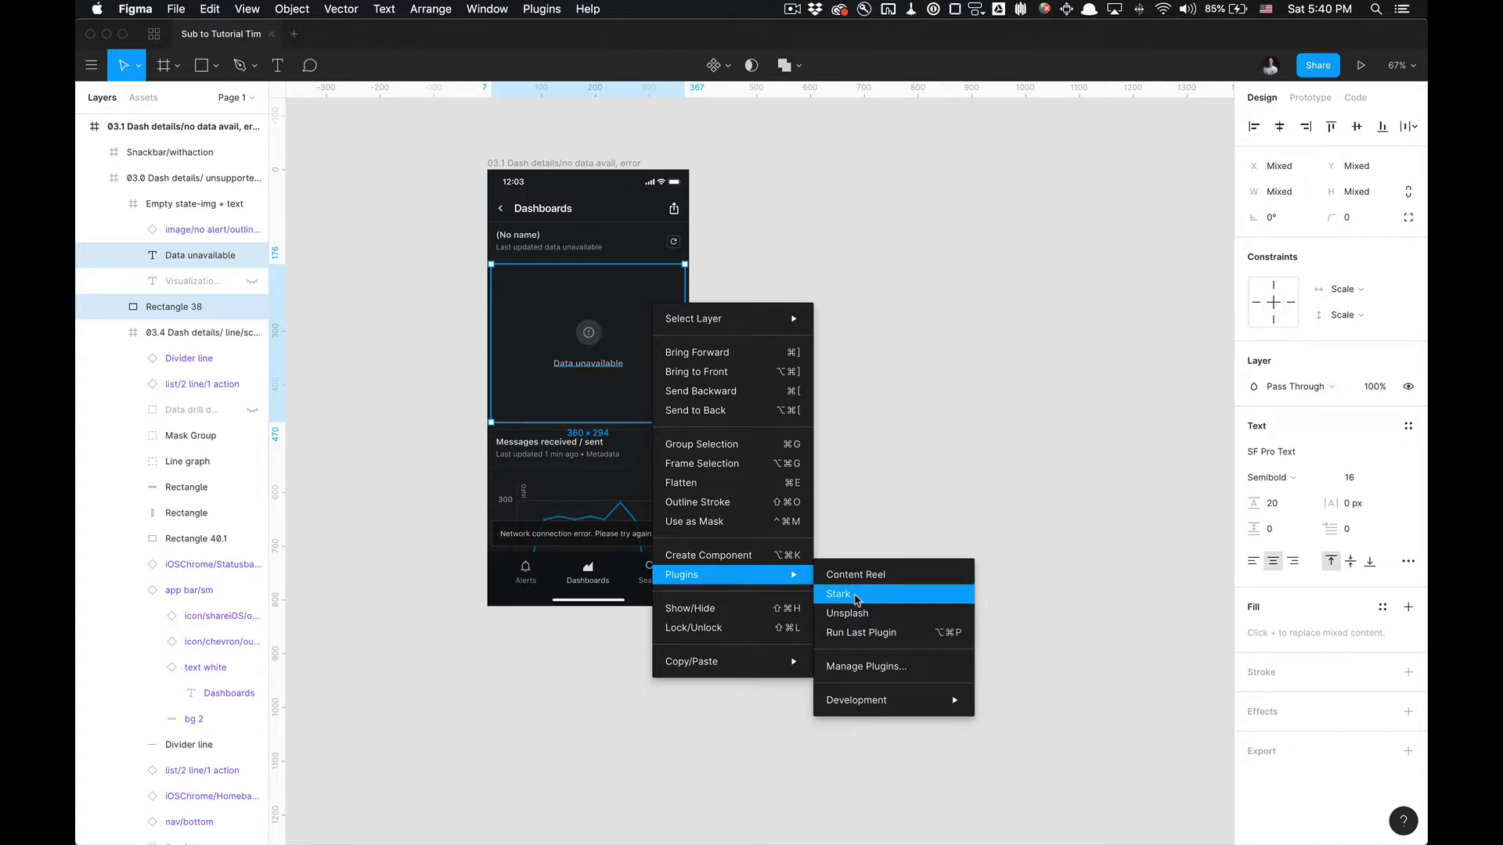
left_click(856, 600)
left_click_drag(737, 230, 928, 202)
left_click_drag(895, 447, 987, 446)
left_click(998, 449)
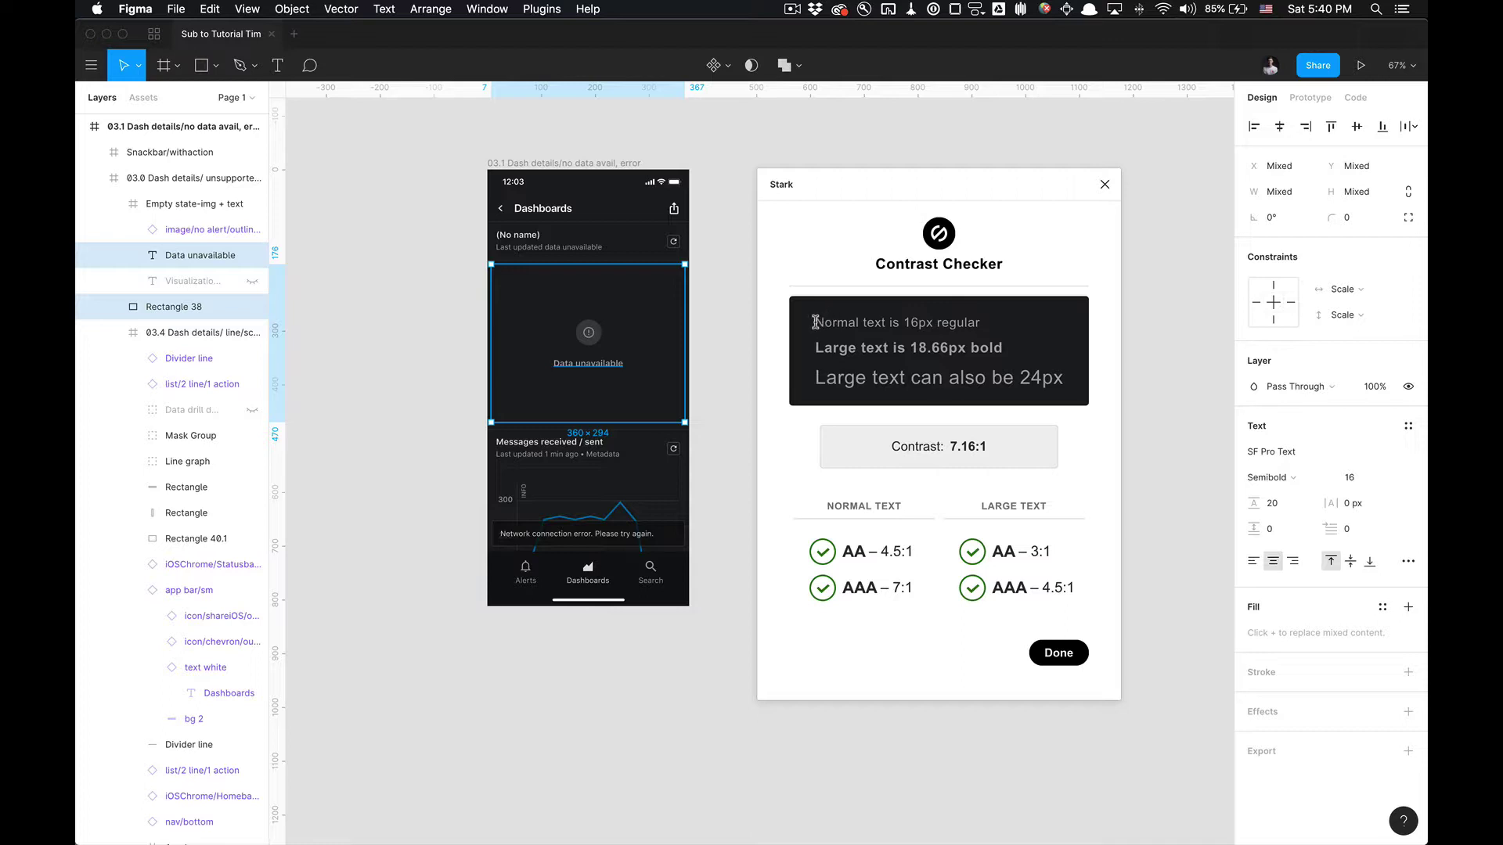
left_click_drag(812, 321, 978, 321)
left_click(974, 320)
left_click_drag(824, 505, 1057, 513)
left_click(1054, 512)
left_click(747, 409)
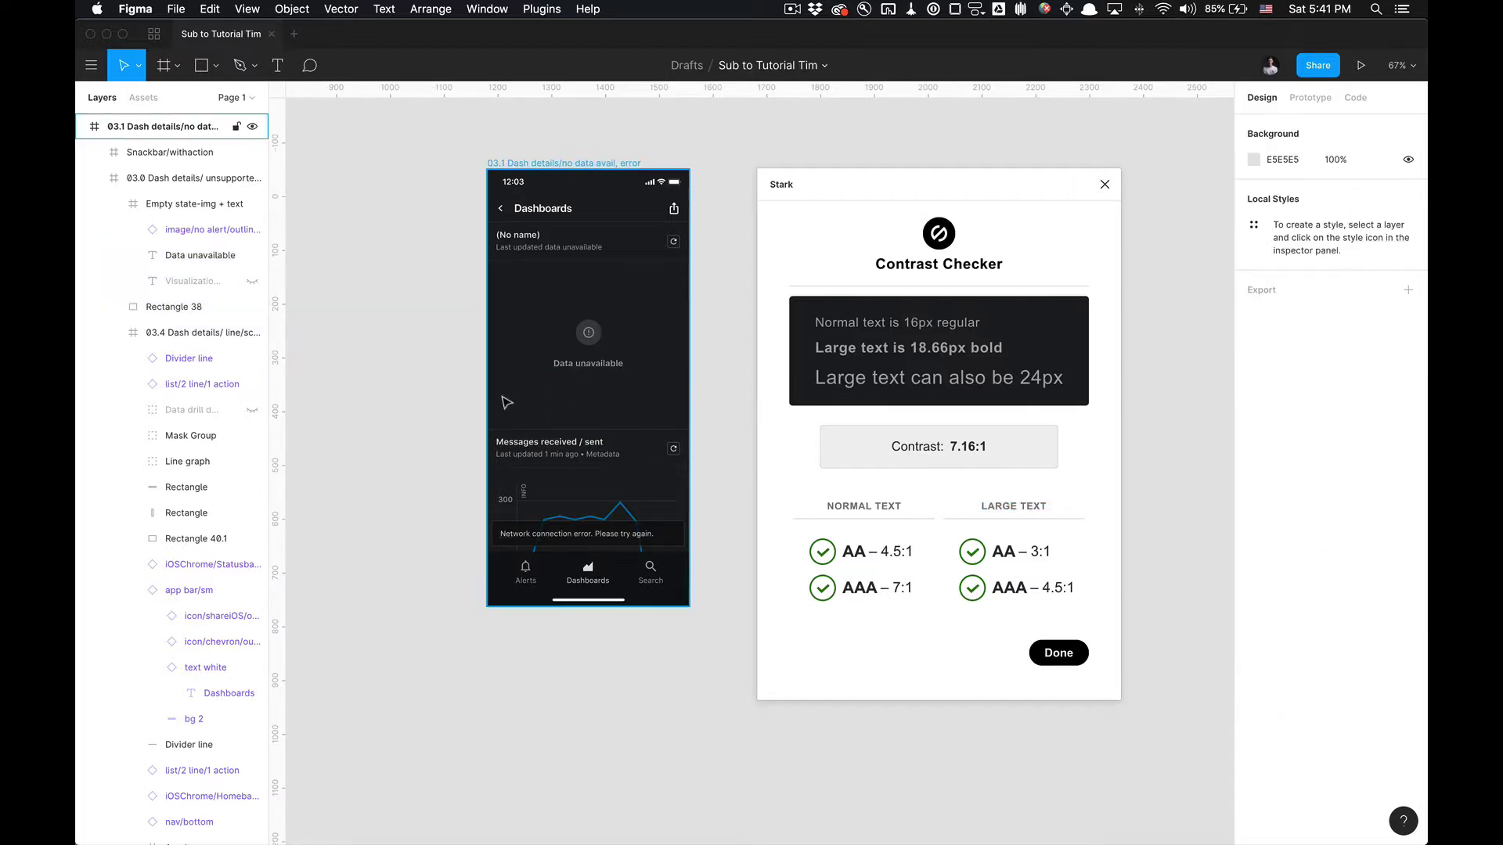
Drag the Snackbar/withaction frame out of the phone frame.
scroll(591, 571, "up", 5)
left_click(569, 503)
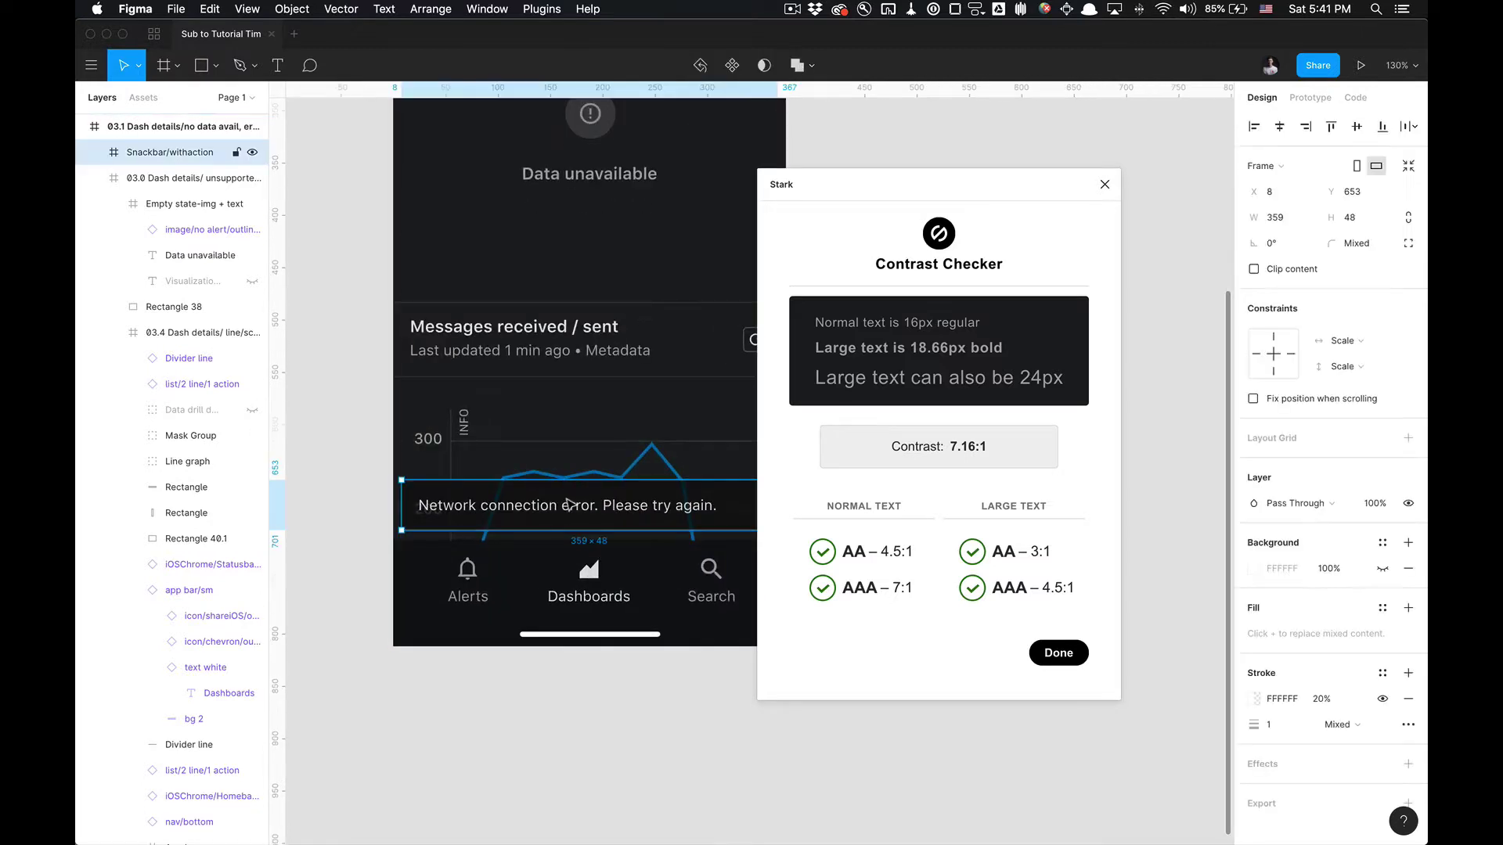
scroll(569, 504, "down", 5)
scroll(563, 496, "right", 5)
left_click_drag(413, 523, 671, 520)
left_click(678, 594)
Select the snackbar's error text and Rectangle 5.2, and close the previous Stark result.
scroll(677, 594, "up", 5)
double_click(554, 540)
scroll(552, 540, "up", 3)
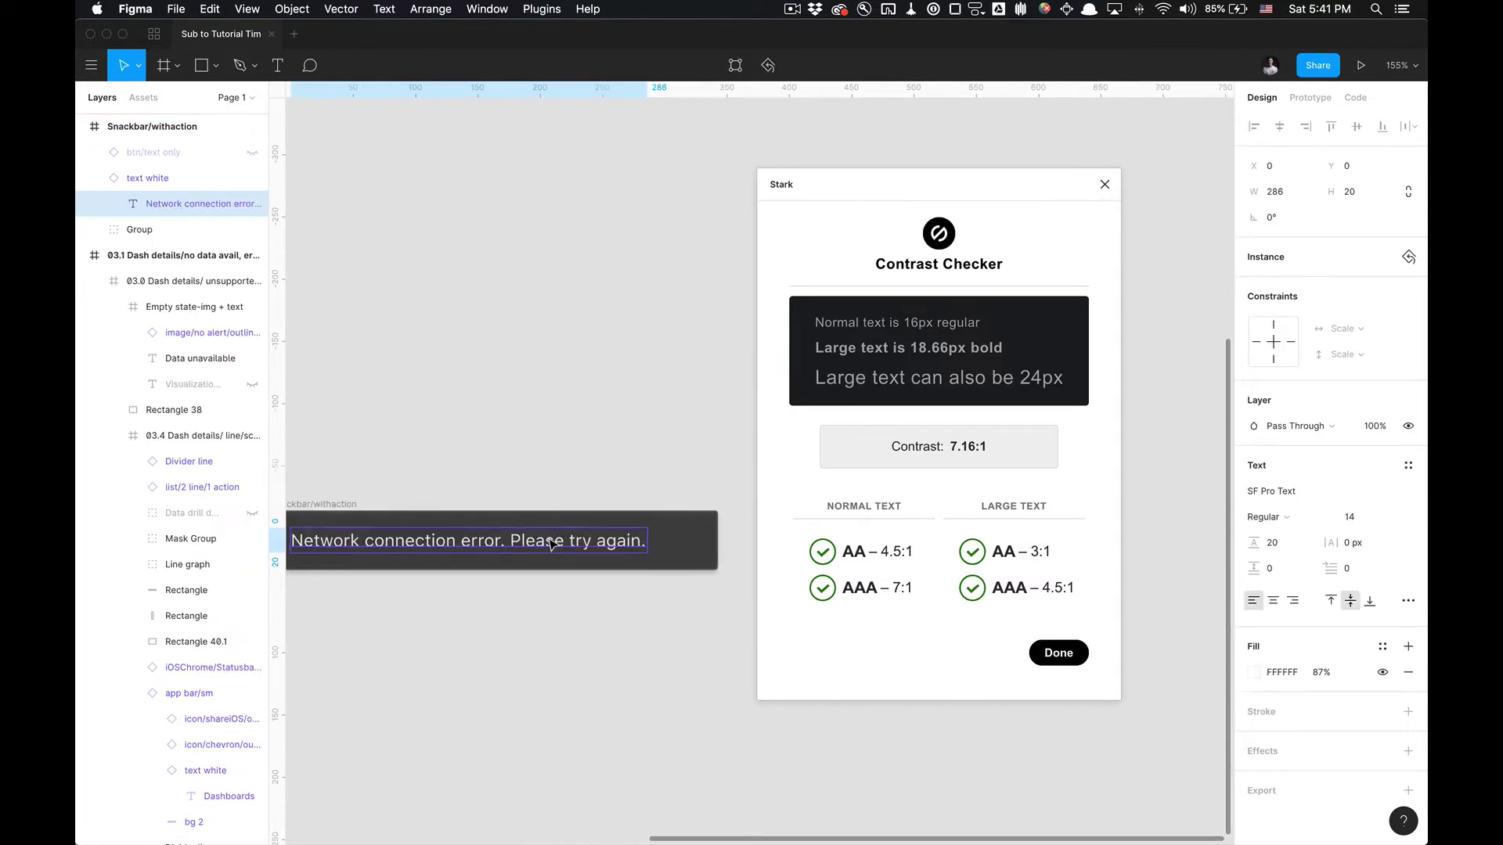
left_click(697, 545)
left_click(554, 546, "shift")
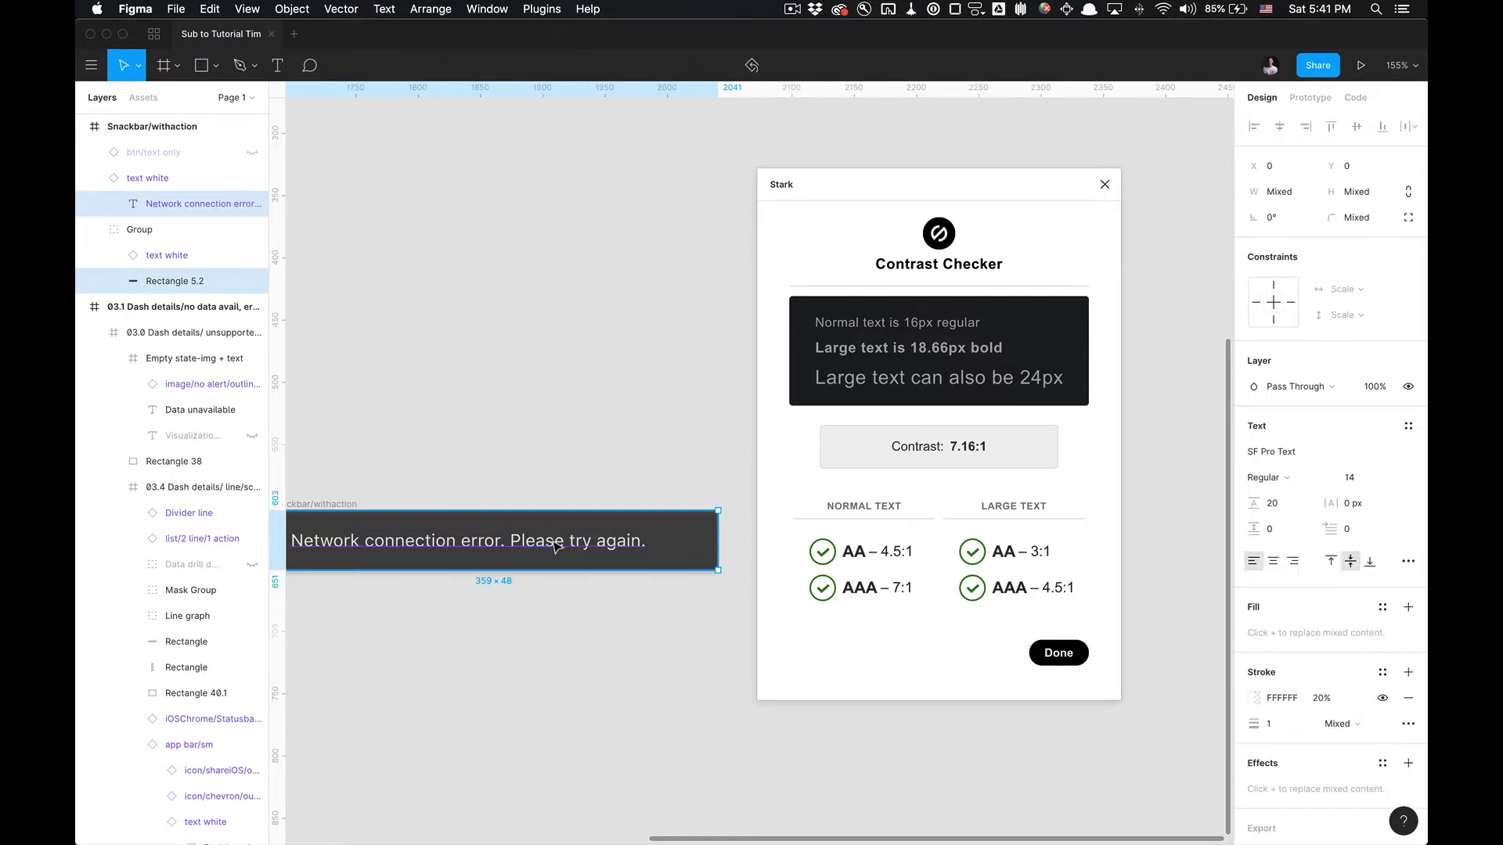
left_click(1063, 657)
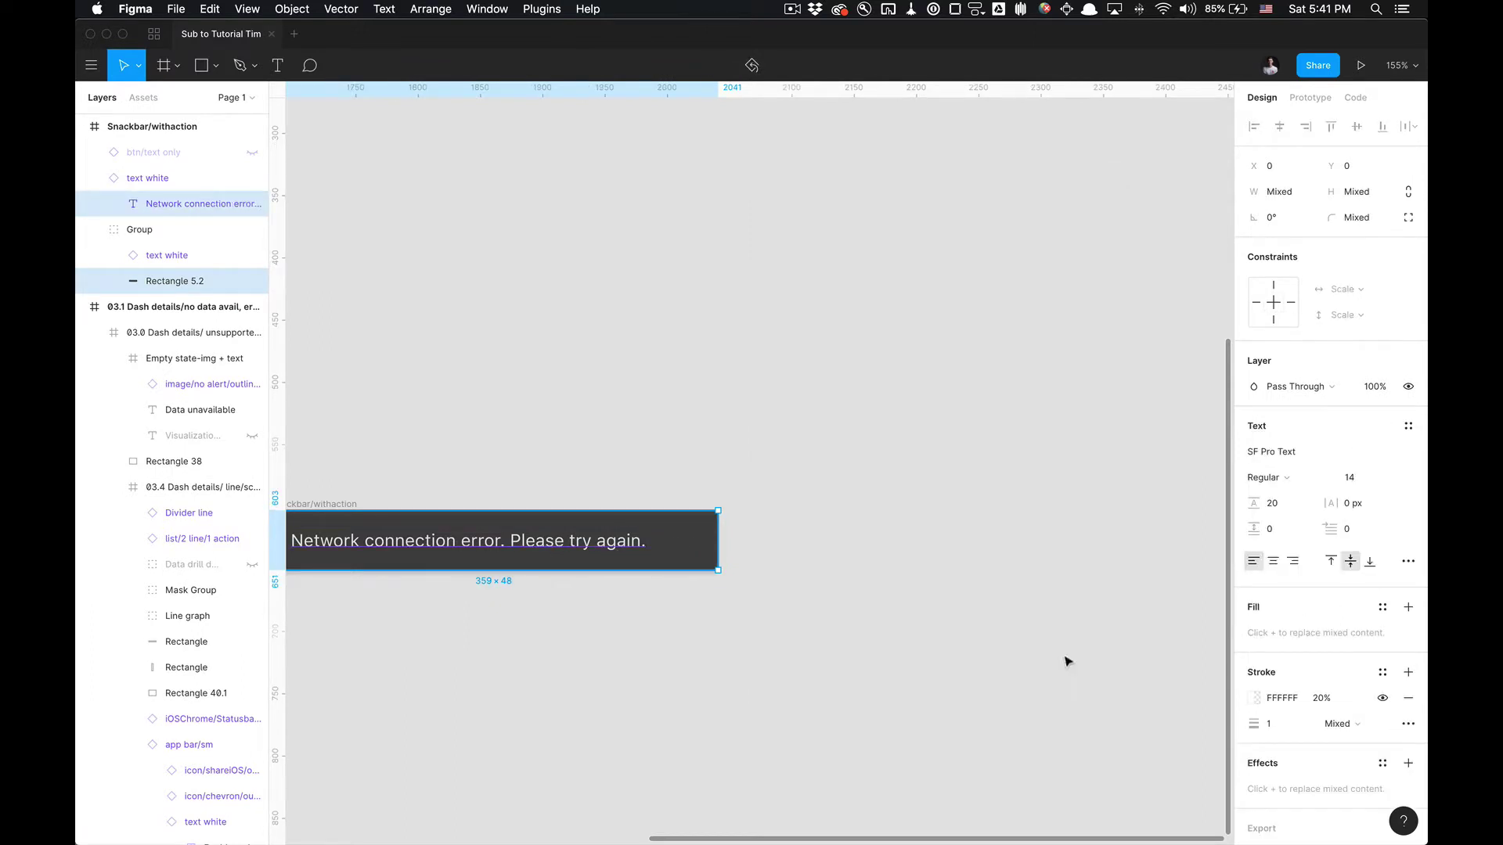
Run Stark on the snackbar layers and move its opacity warning aside.
right_click(548, 540)
mouse_move(677, 609)
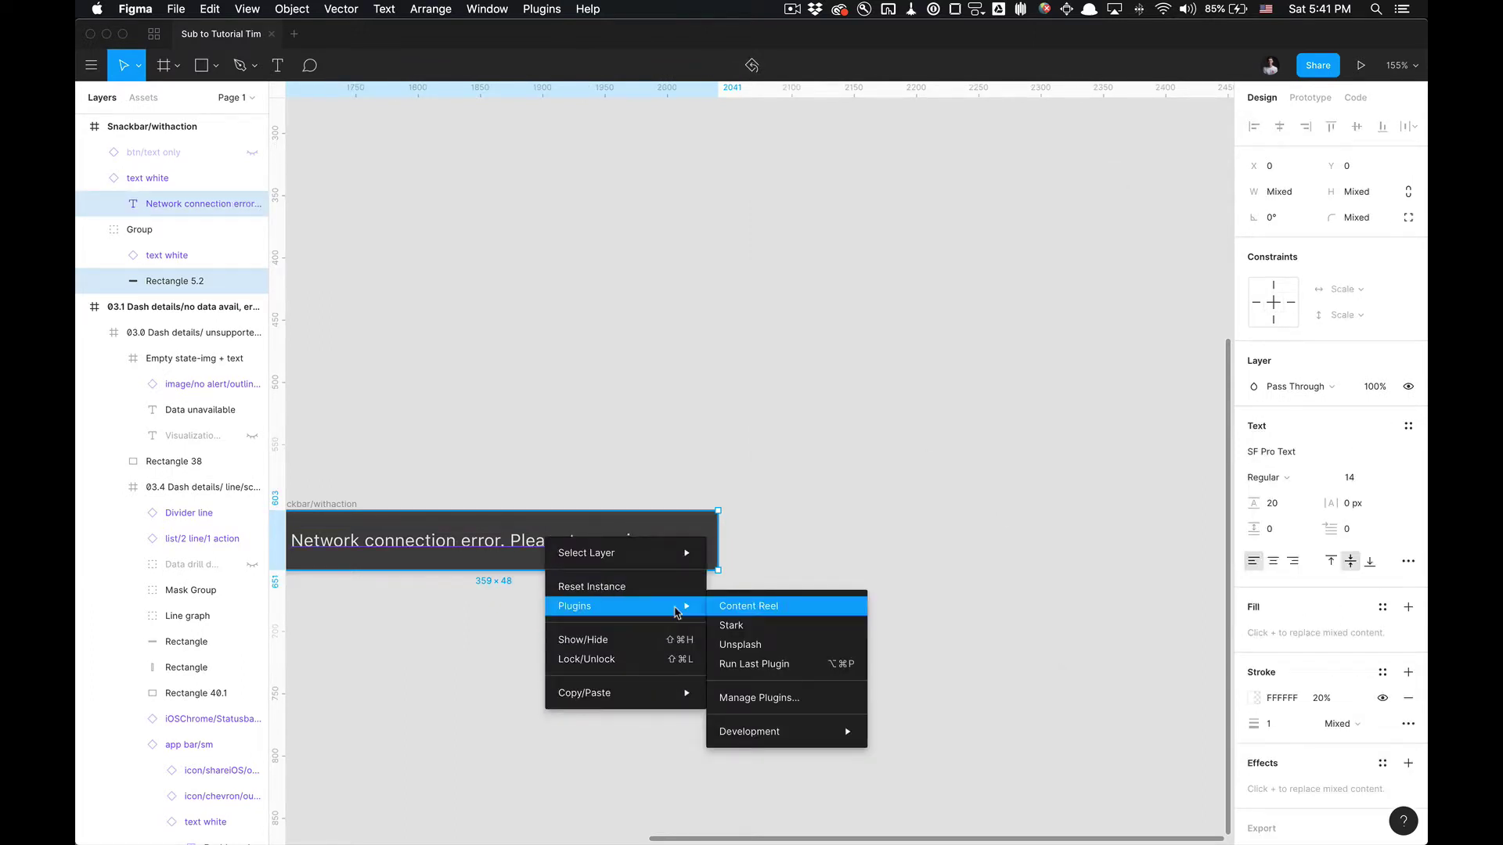
left_click(751, 628)
left_click_drag(763, 342, 948, 332)
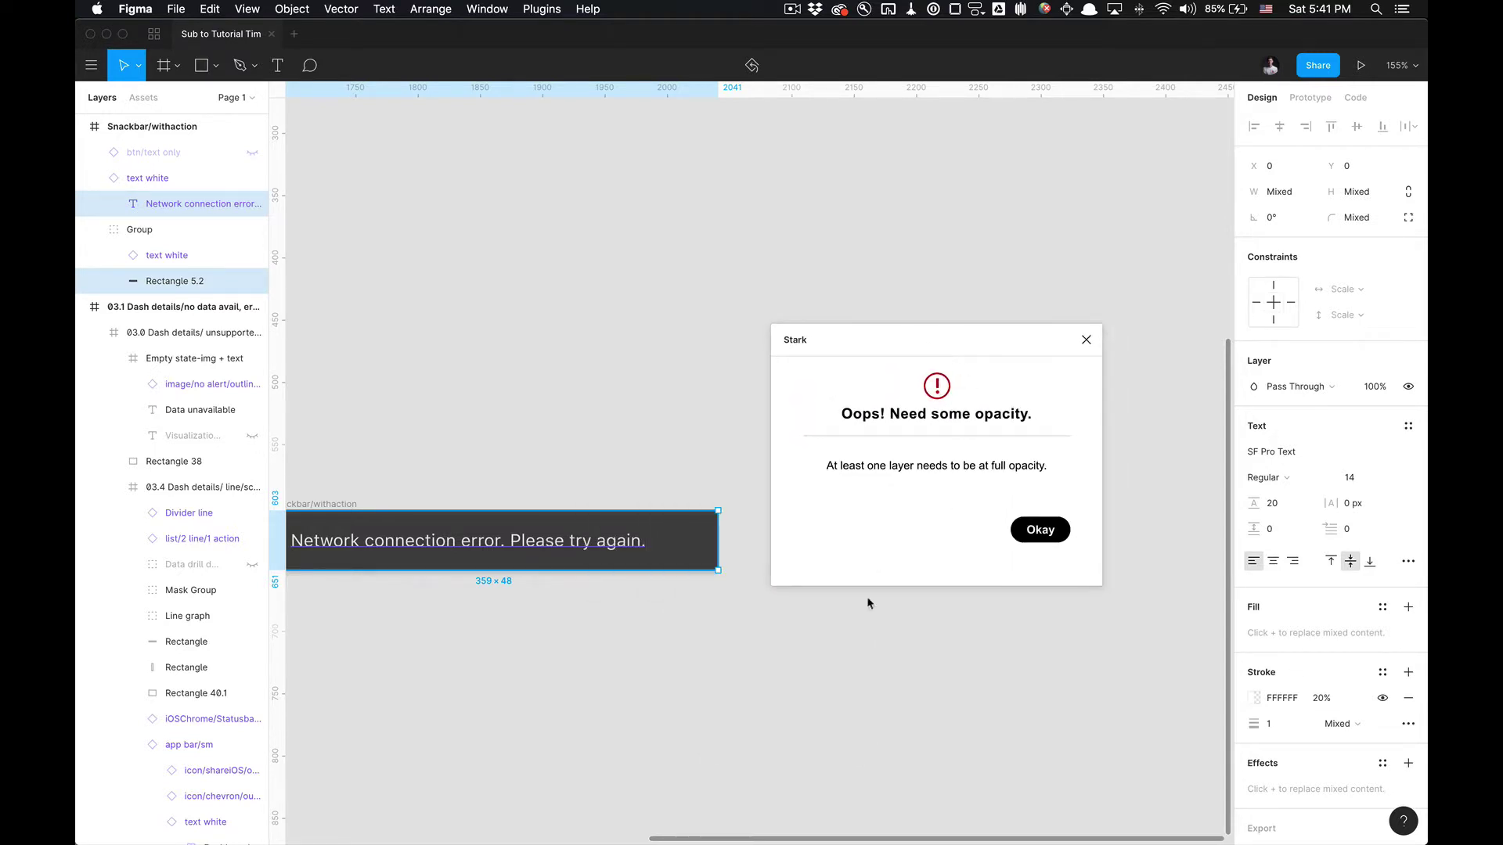
Set Rectangle 5.2's fill opacity to 100%.
left_click(616, 665)
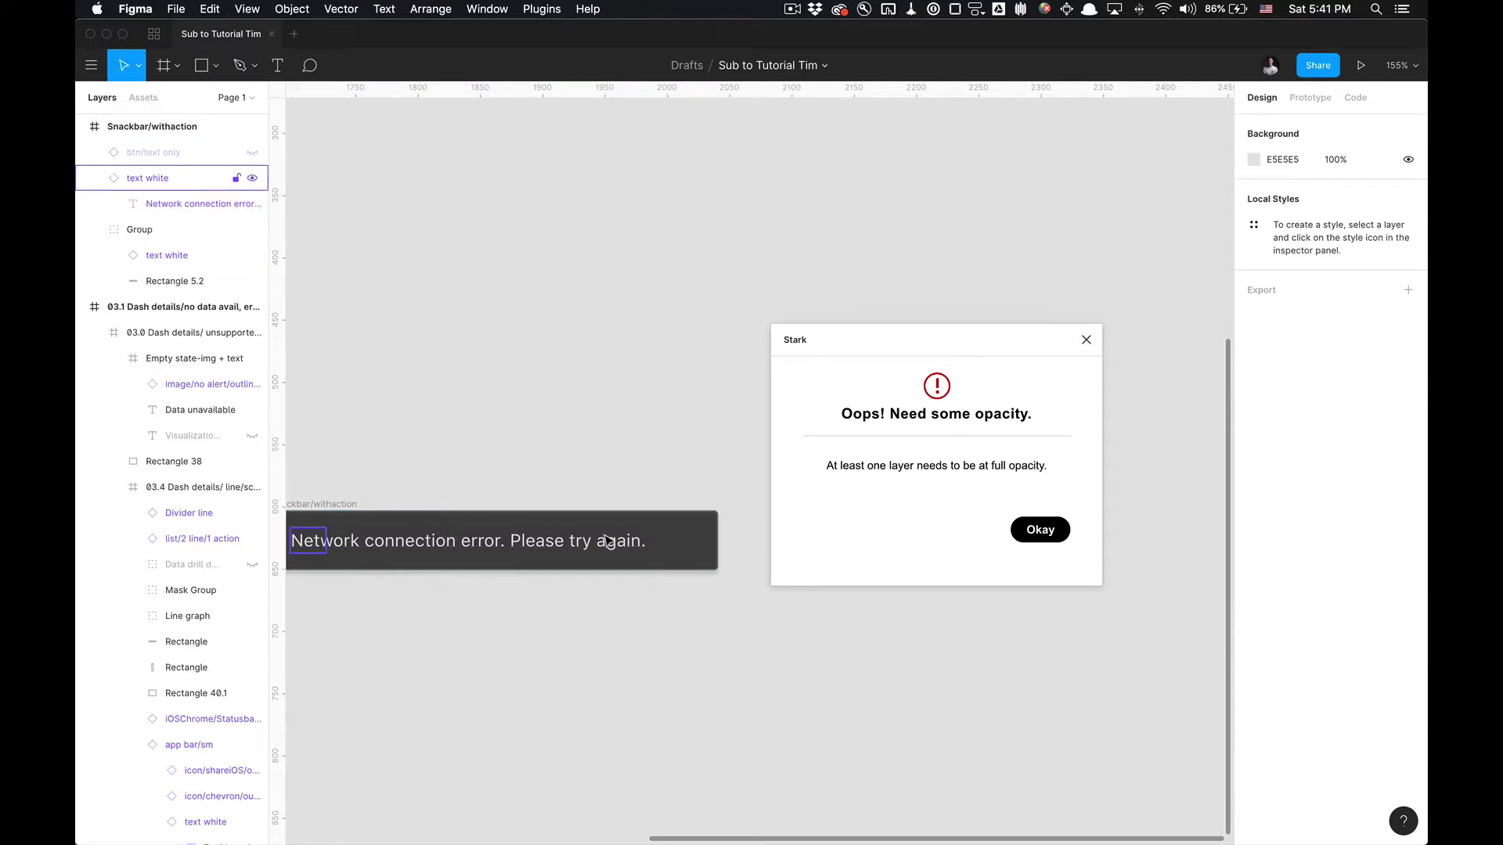
left_click(702, 528)
left_click(1347, 457)
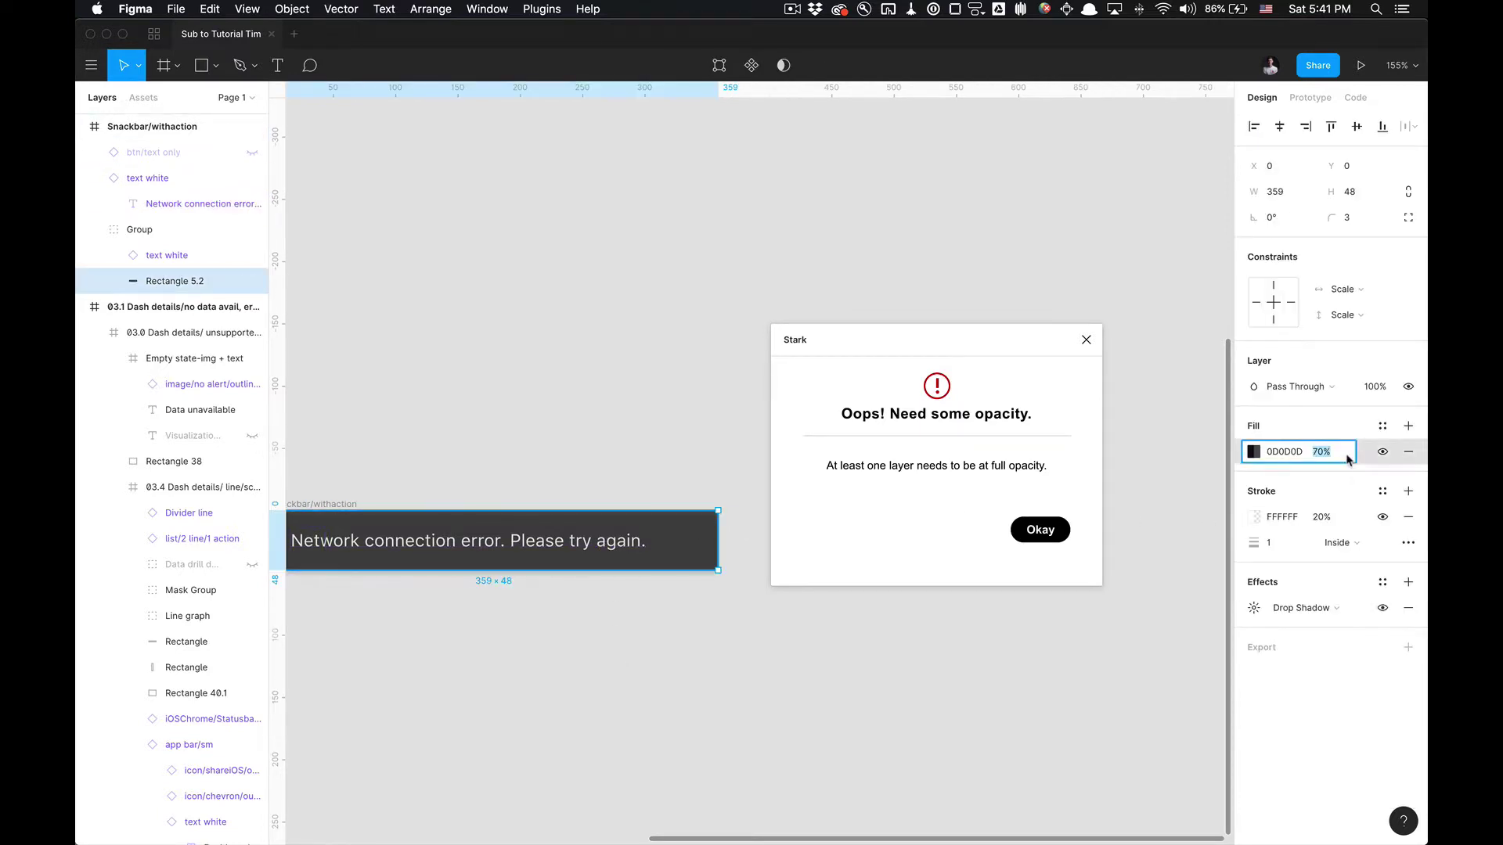
type("100")
key("Return")
Reselect the error text with its background rectangle and dismiss the opacity warning.
left_click(557, 659)
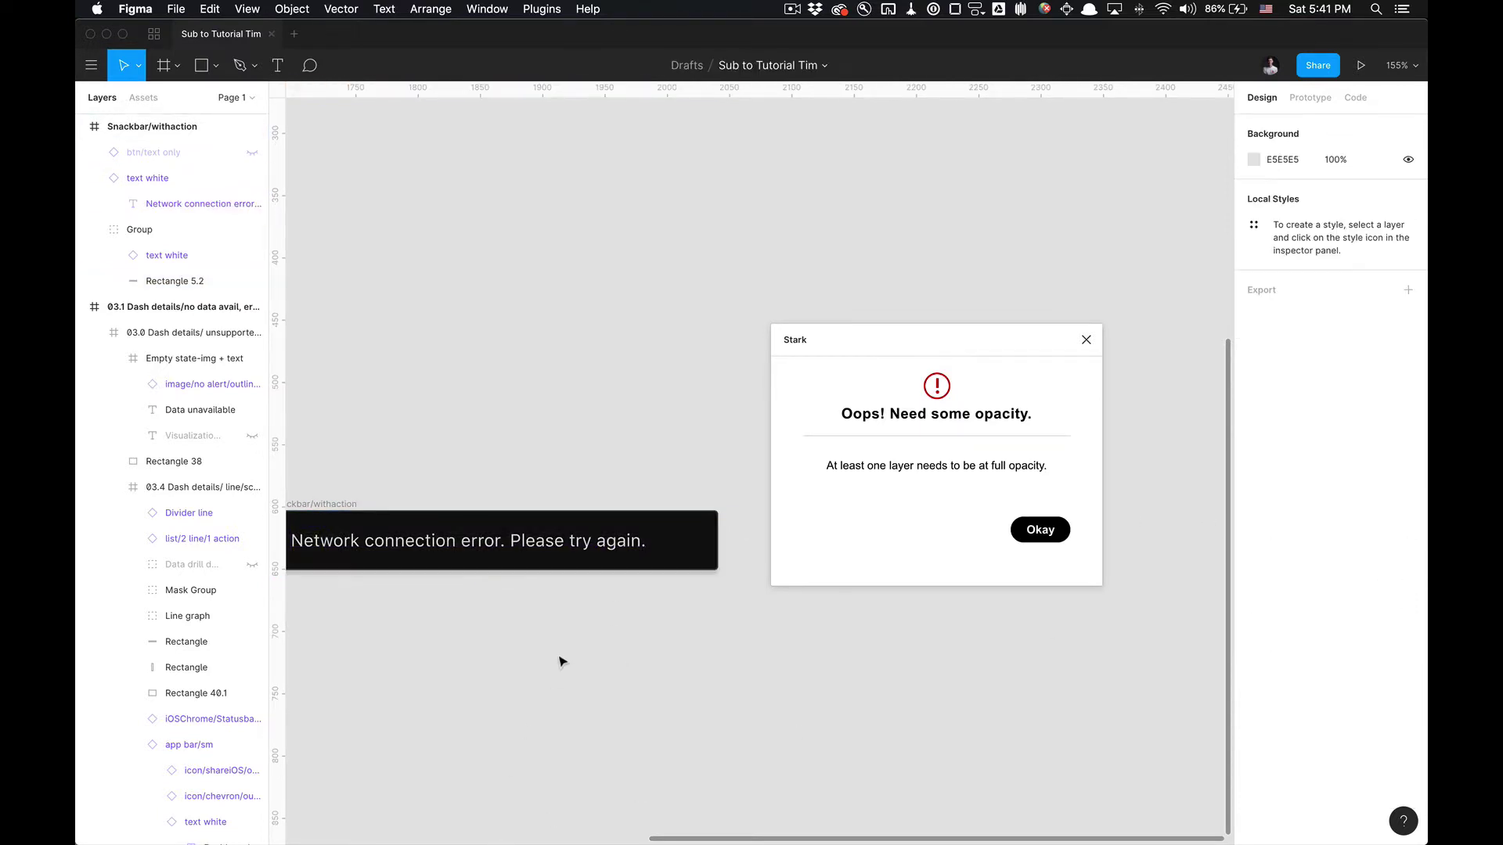
scroll(562, 663, "down", 2)
scroll(593, 597, "up", 1)
left_click(611, 565)
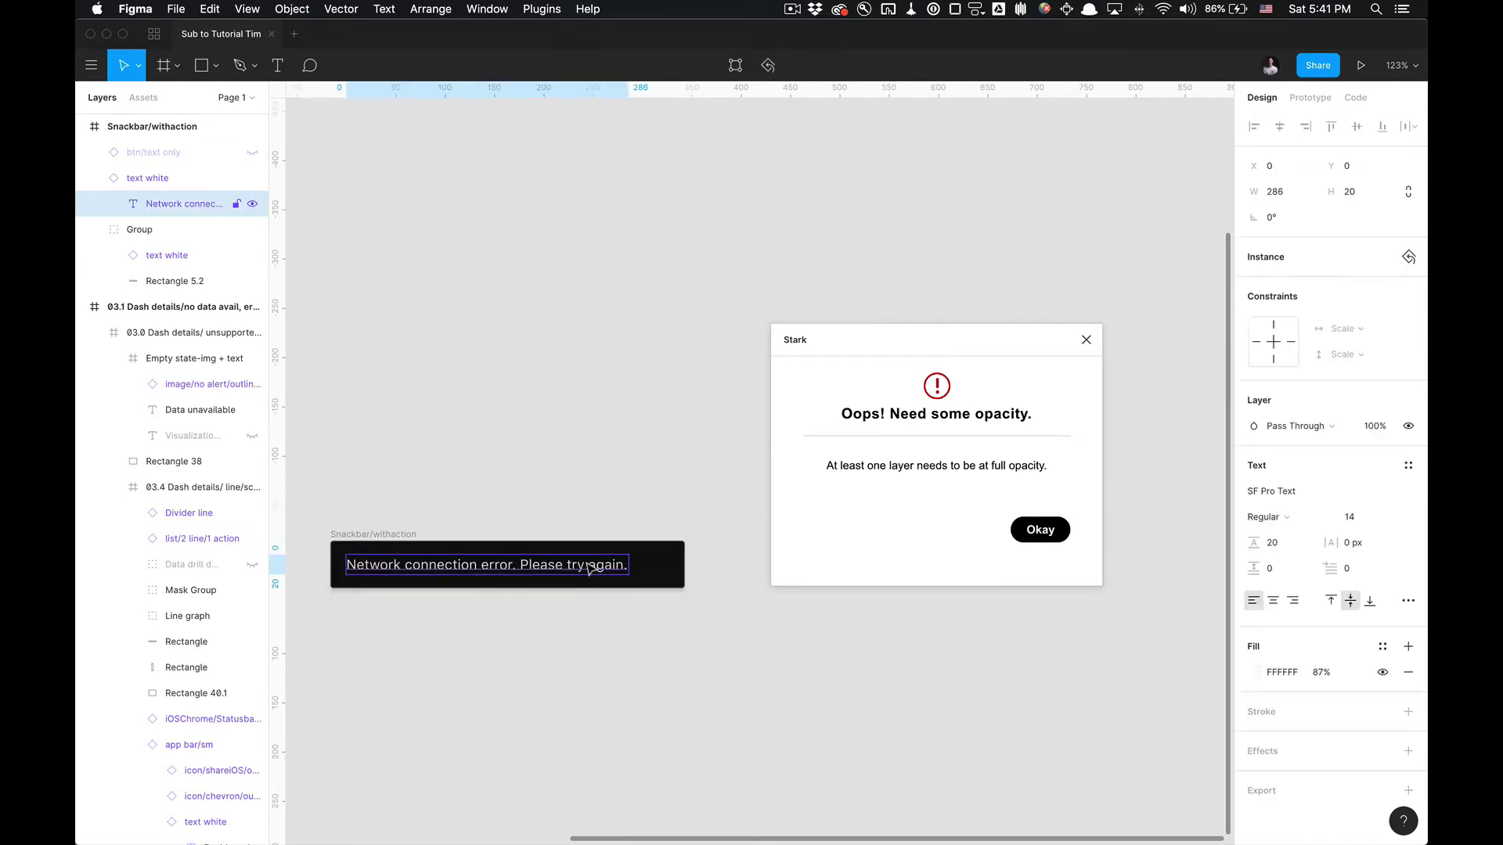
left_click(651, 566, "shift")
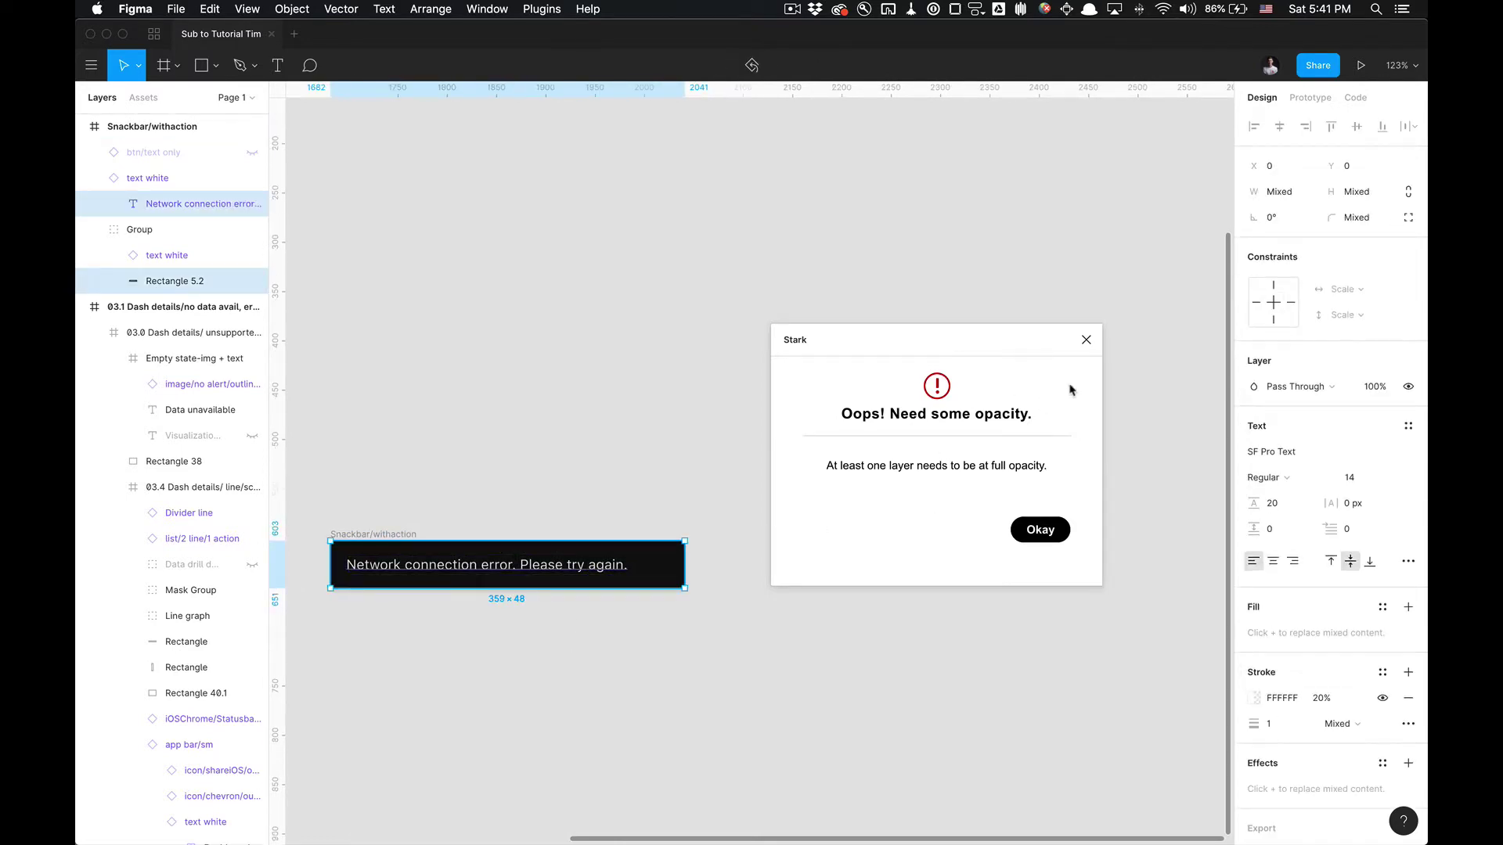
left_click(1088, 342)
Check the snackbar text in Stark: 14.55:1, passing AA and AAA.
right_click(620, 567)
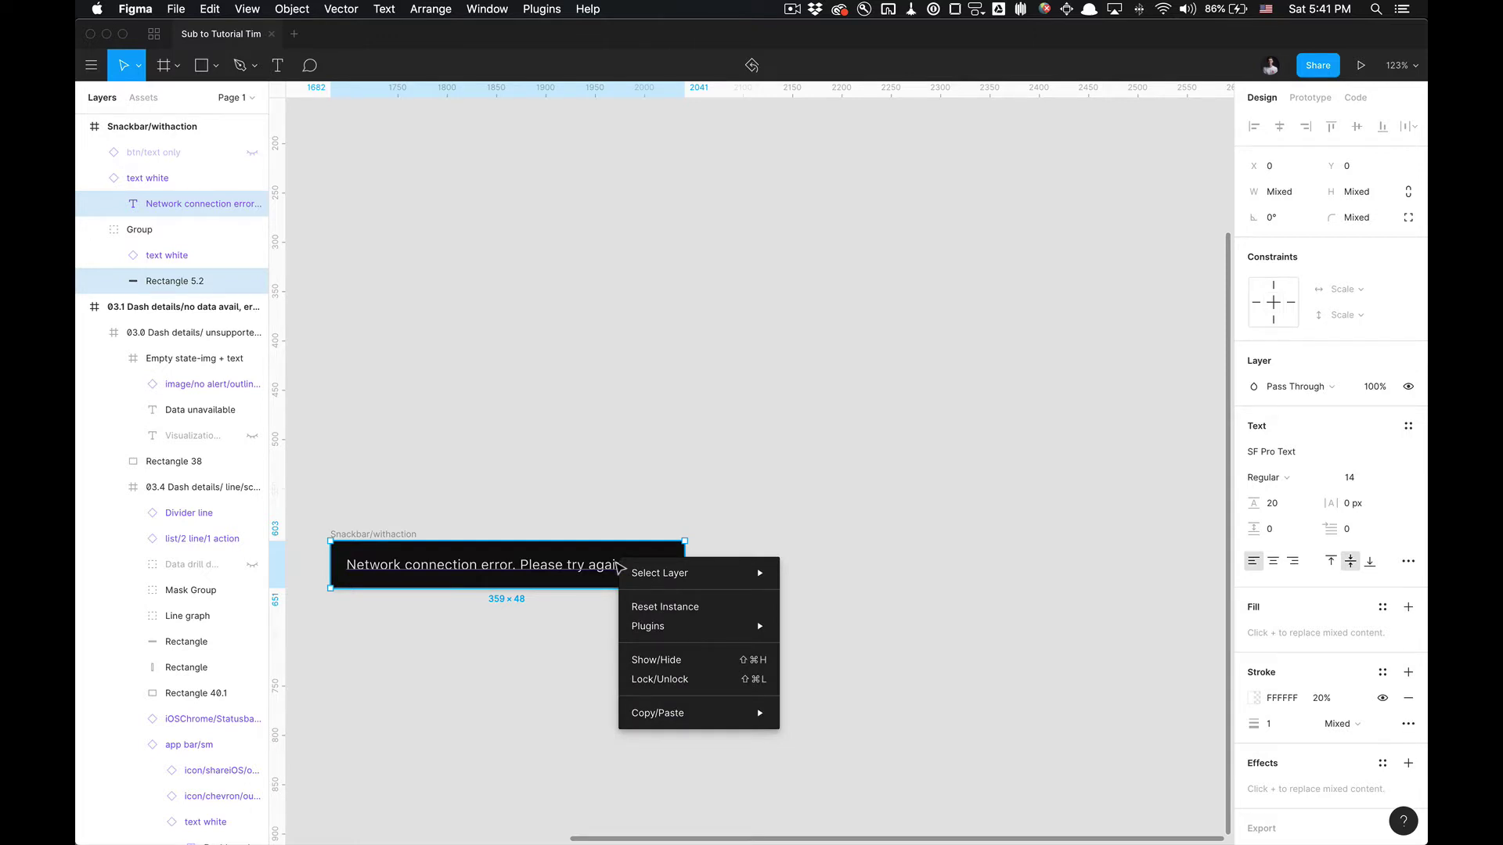
mouse_move(757, 631)
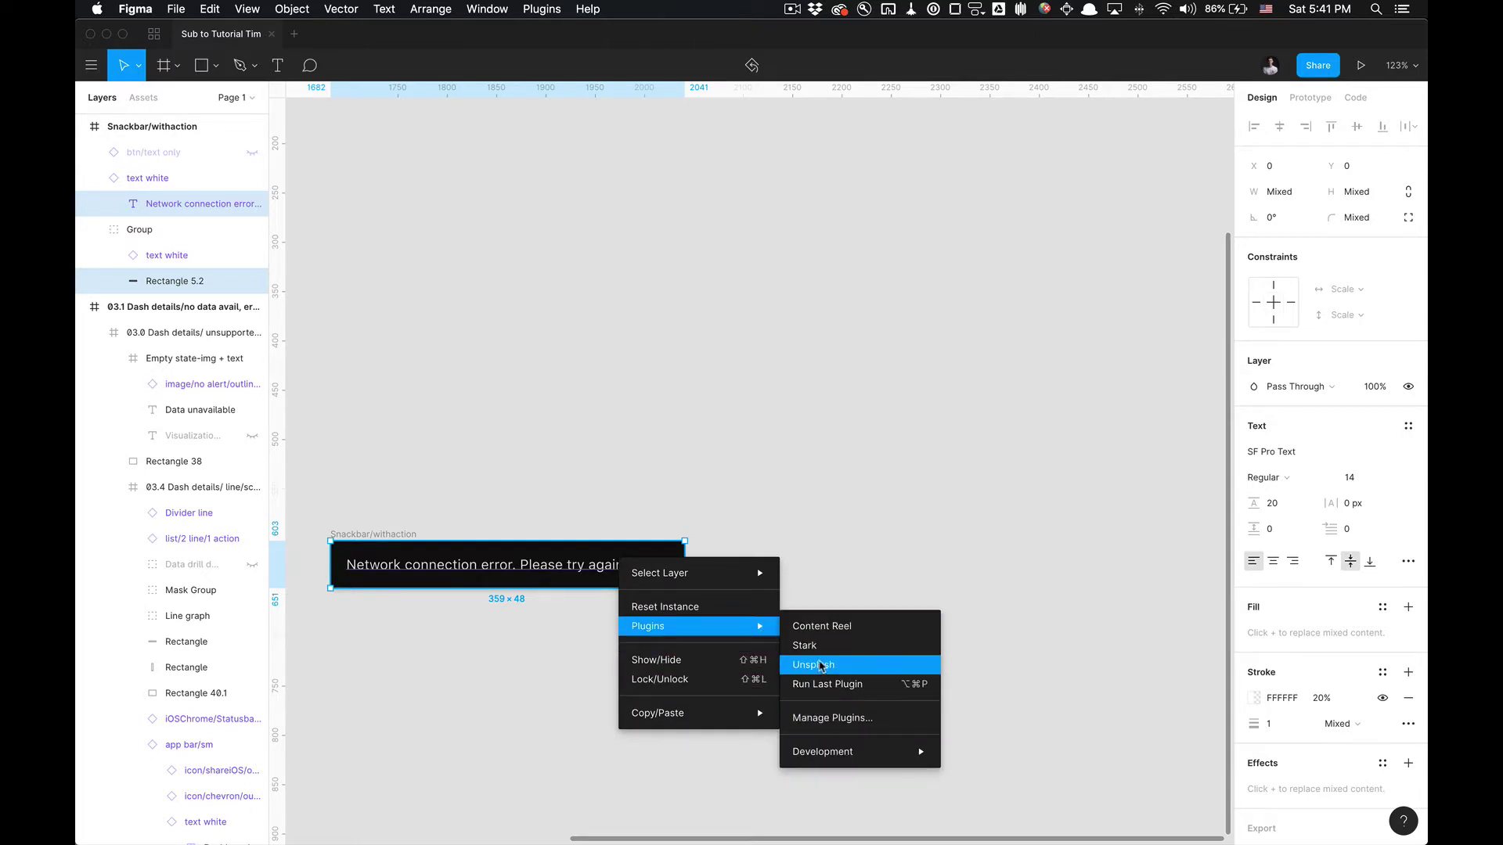
left_click(824, 650)
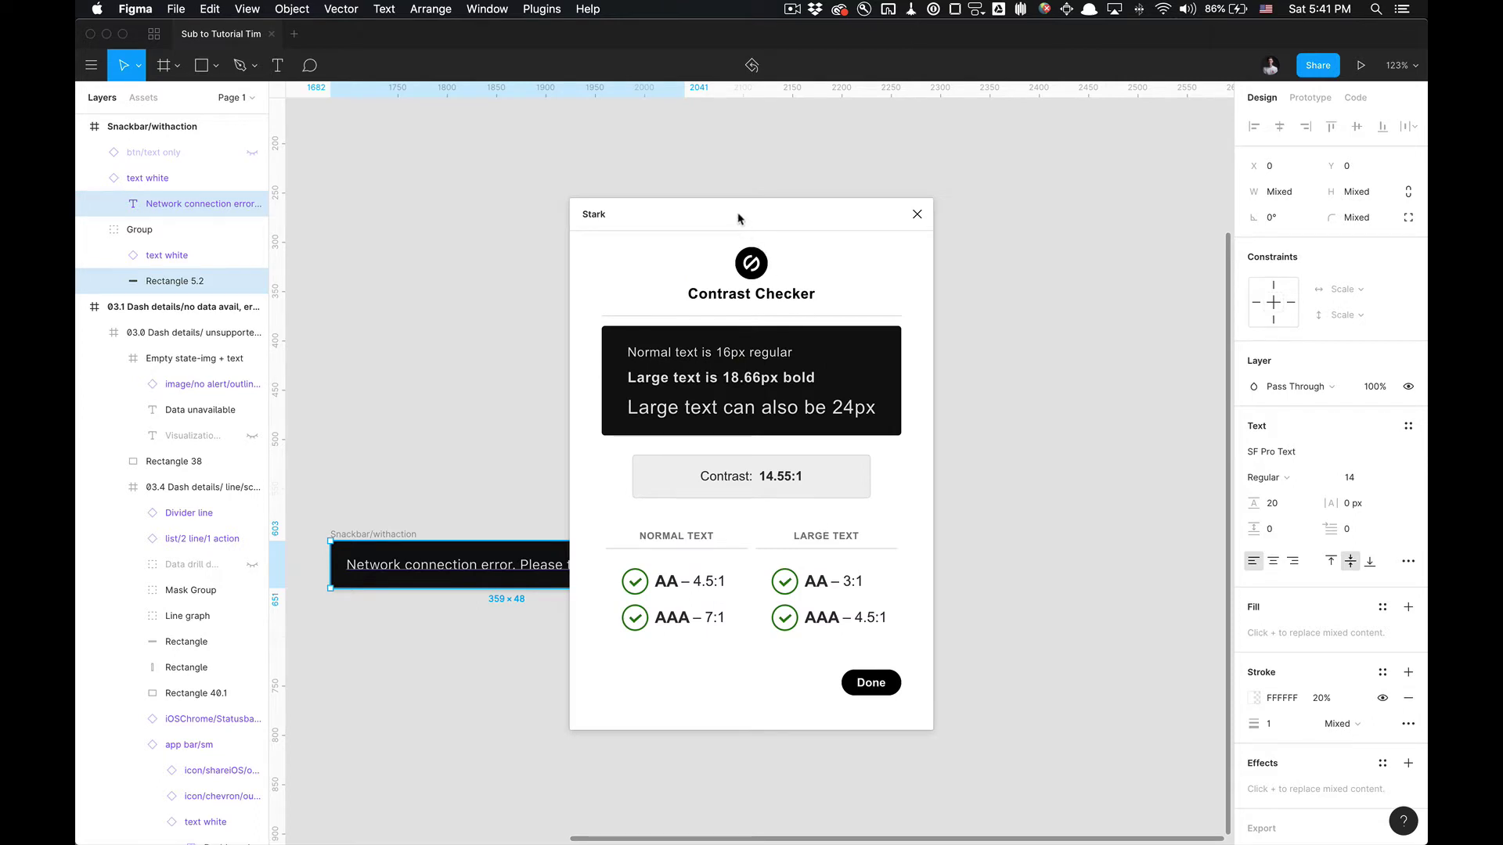
left_click_drag(738, 218, 855, 197)
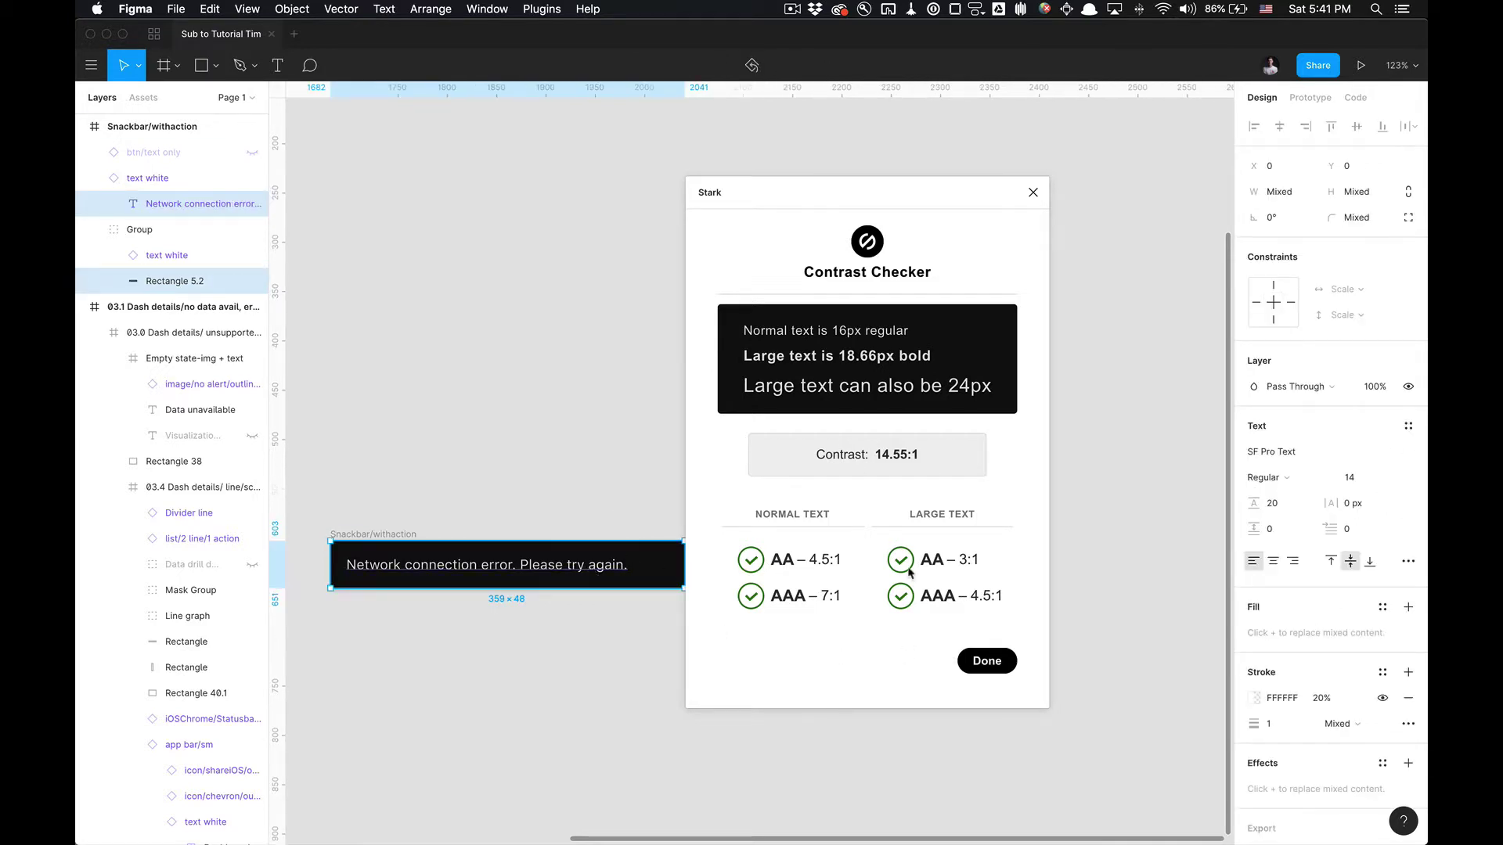
left_click_drag(875, 452, 933, 461)
left_click(980, 660)
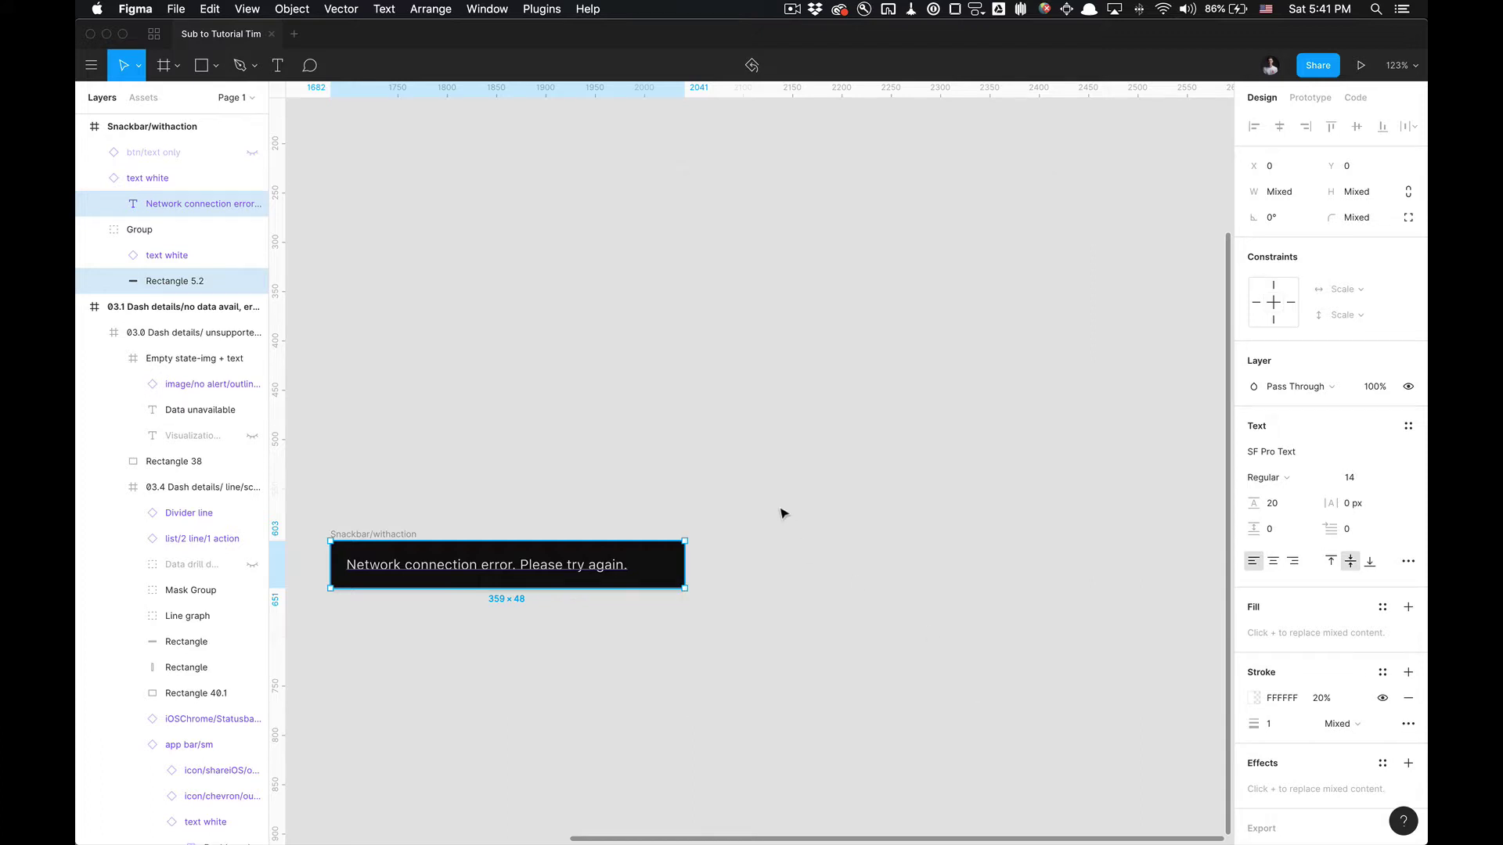
Drag the list/2 line/1 action row out beside the phone frame.
left_click(782, 511)
scroll(557, 470, "down", 5)
scroll(527, 426, "up", 3)
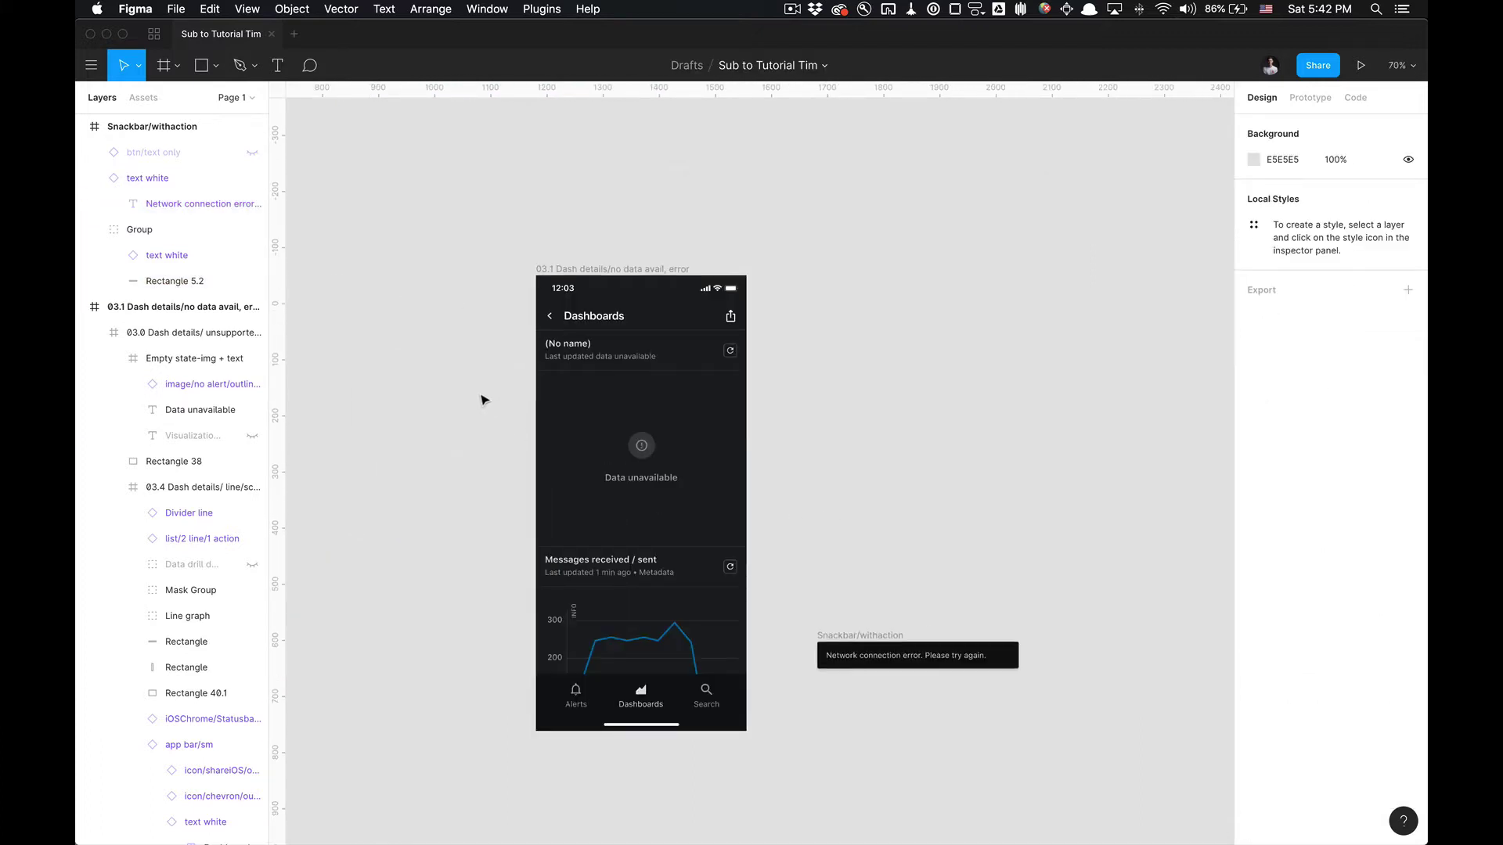
scroll(587, 426, "up", 4)
left_click(622, 426)
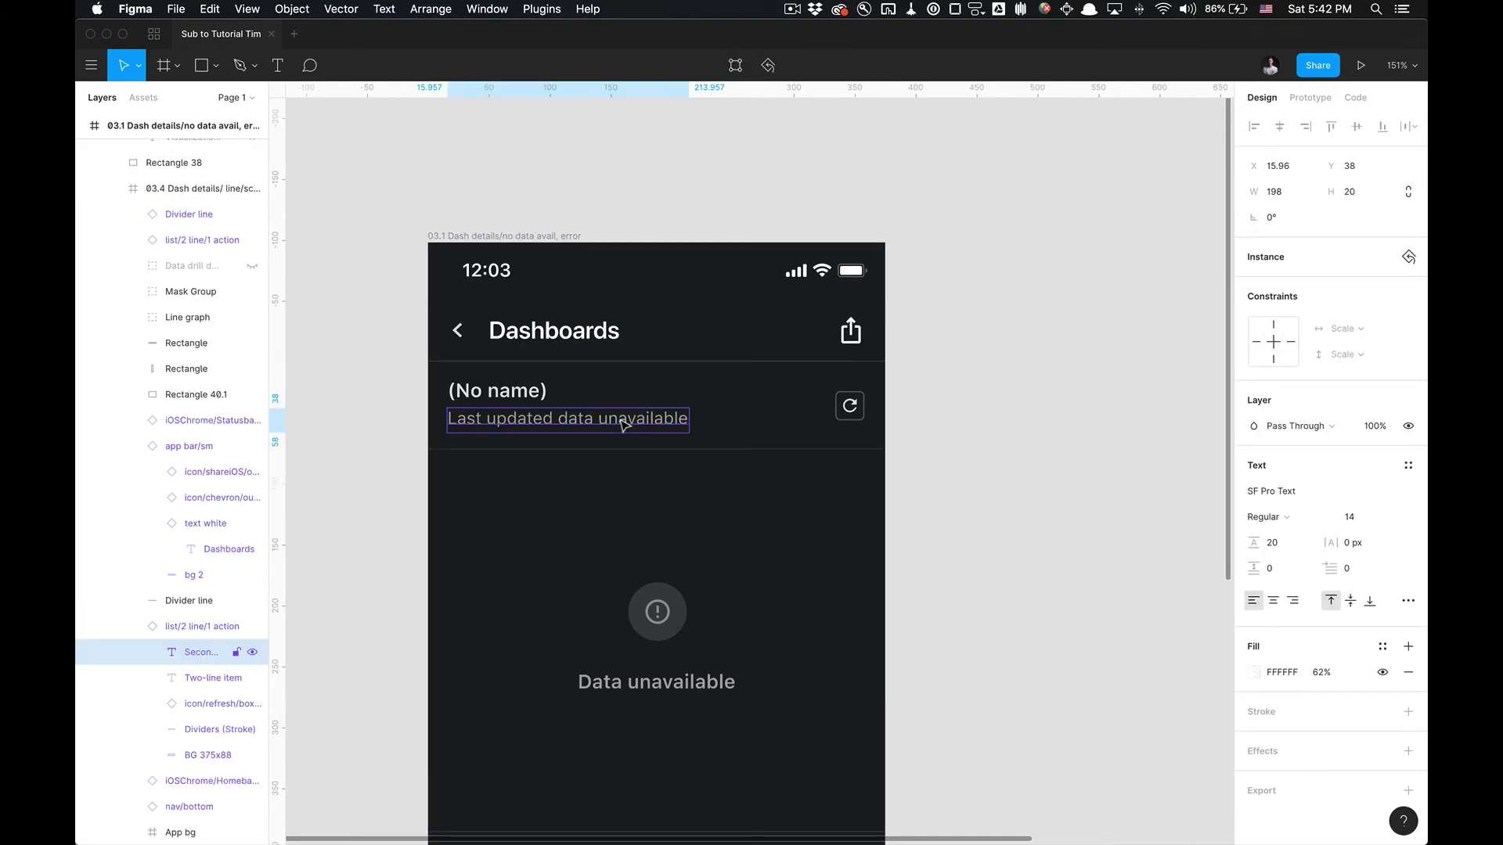
scroll(622, 426, "down", 2)
scroll(548, 430, "right", 2)
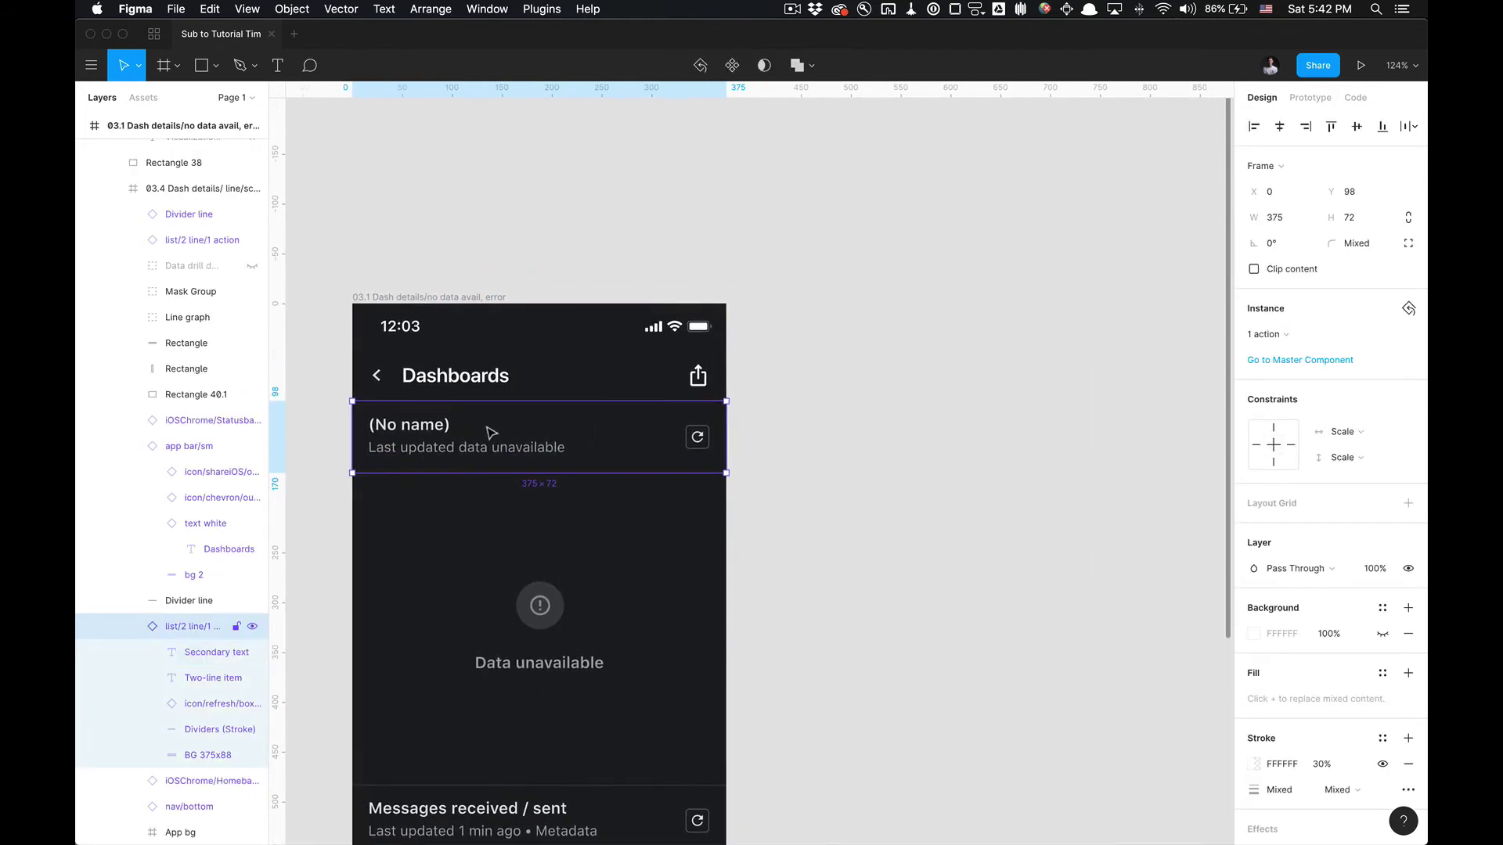
left_click_drag(473, 436, 955, 444)
scroll(955, 444, "right", 3)
left_click(684, 547)
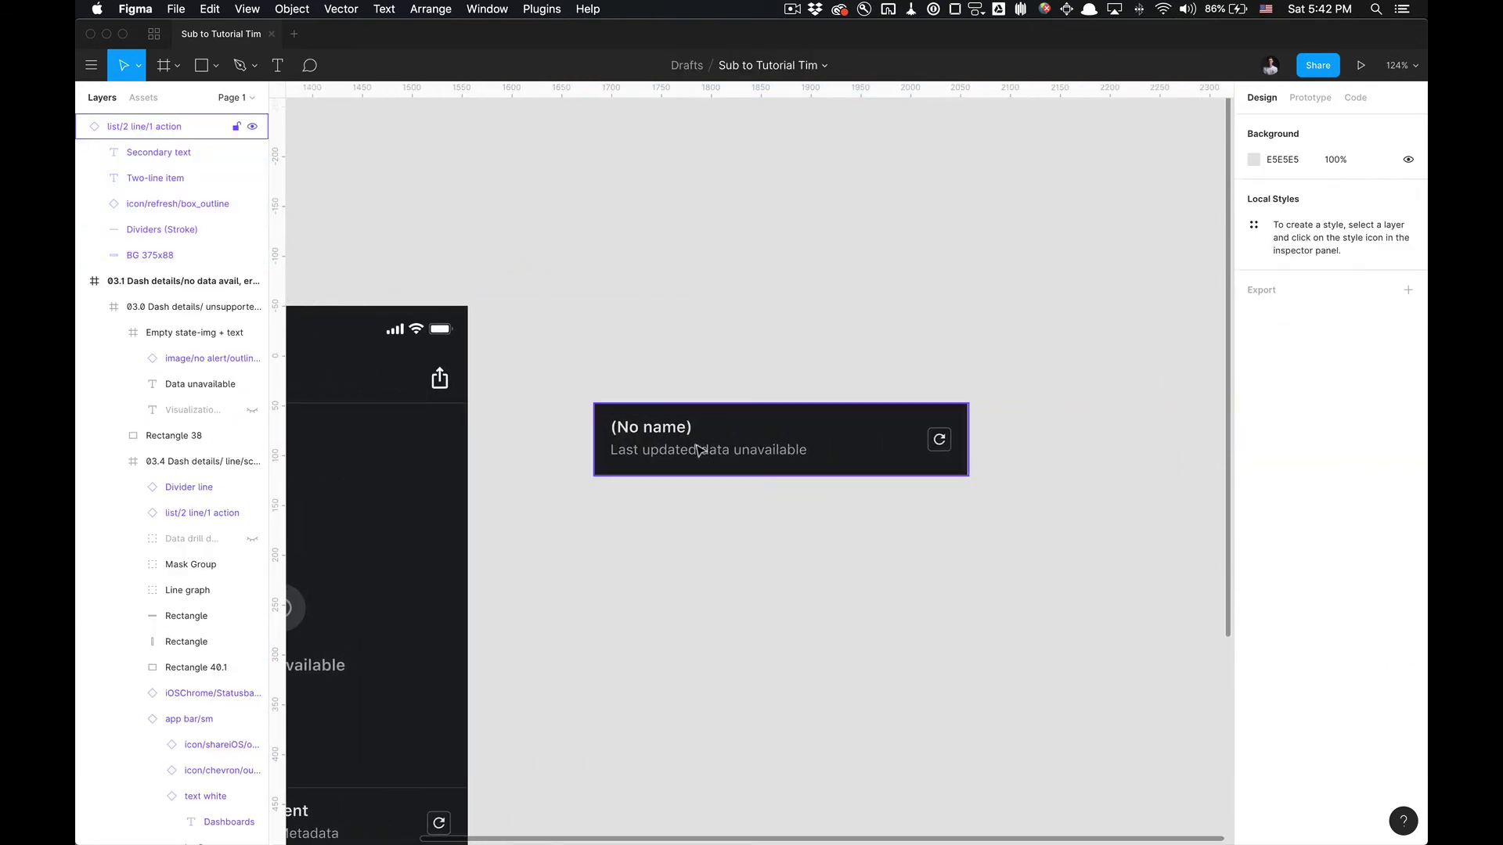
Select the row's 'Last updated data unavailable' text together with its BG 375x88 background.
left_click(673, 454)
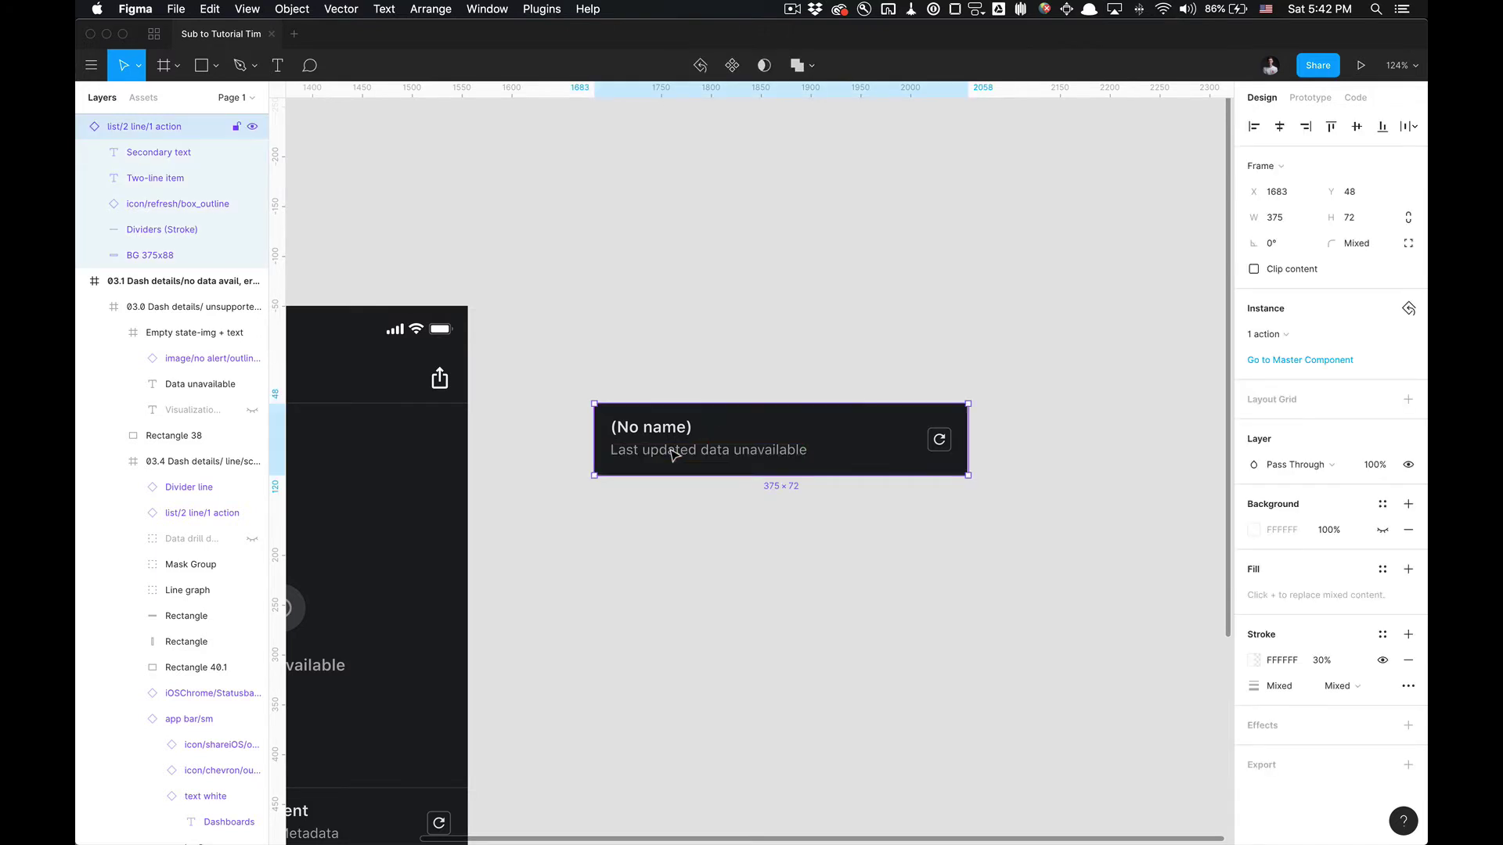
scroll(671, 448, "up", 5)
left_click(697, 706)
scroll(697, 706, "down", 3)
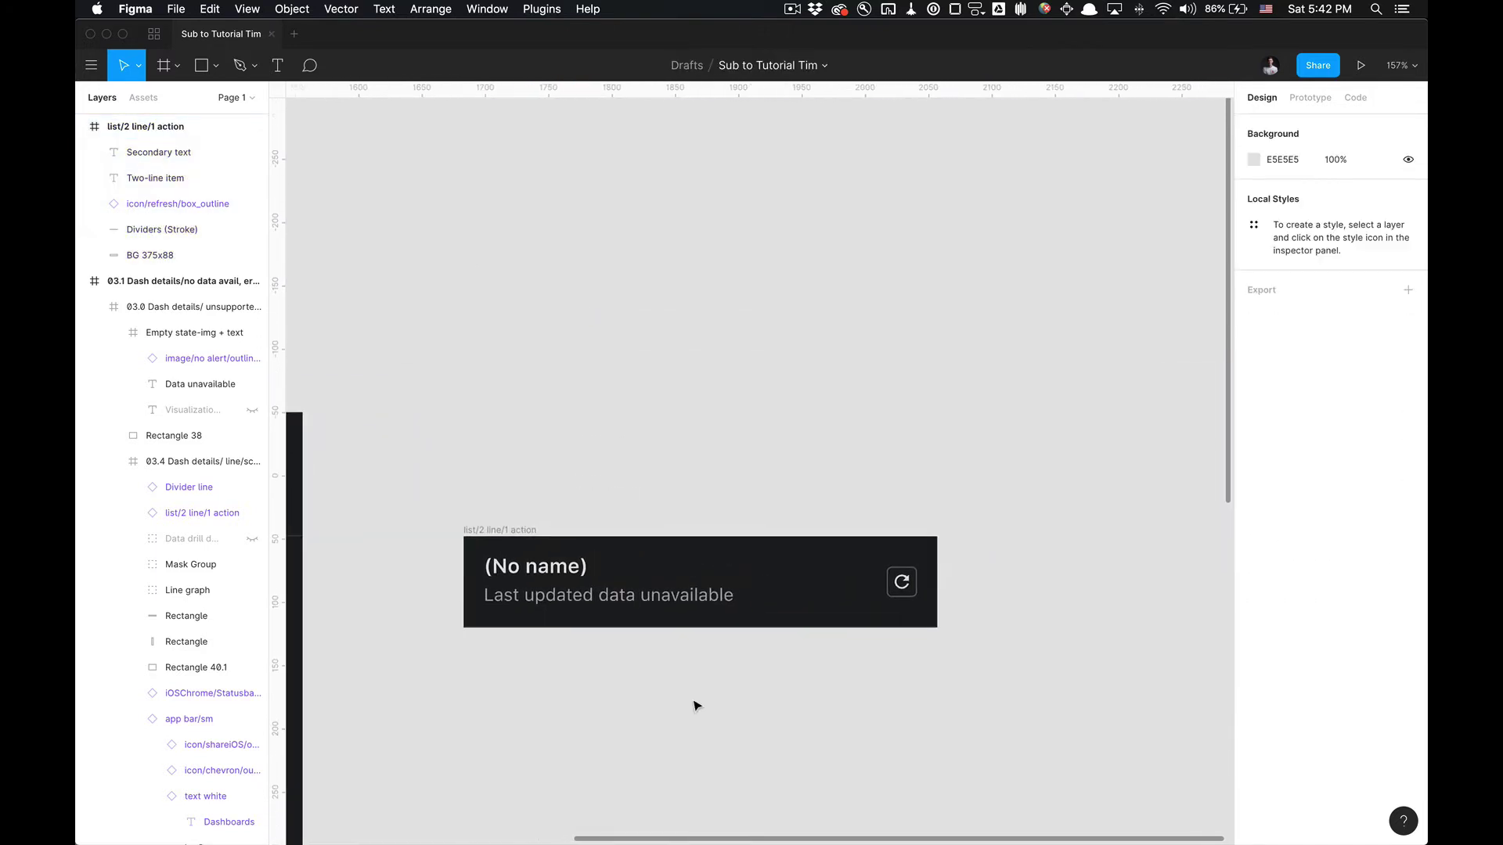
left_click(671, 599)
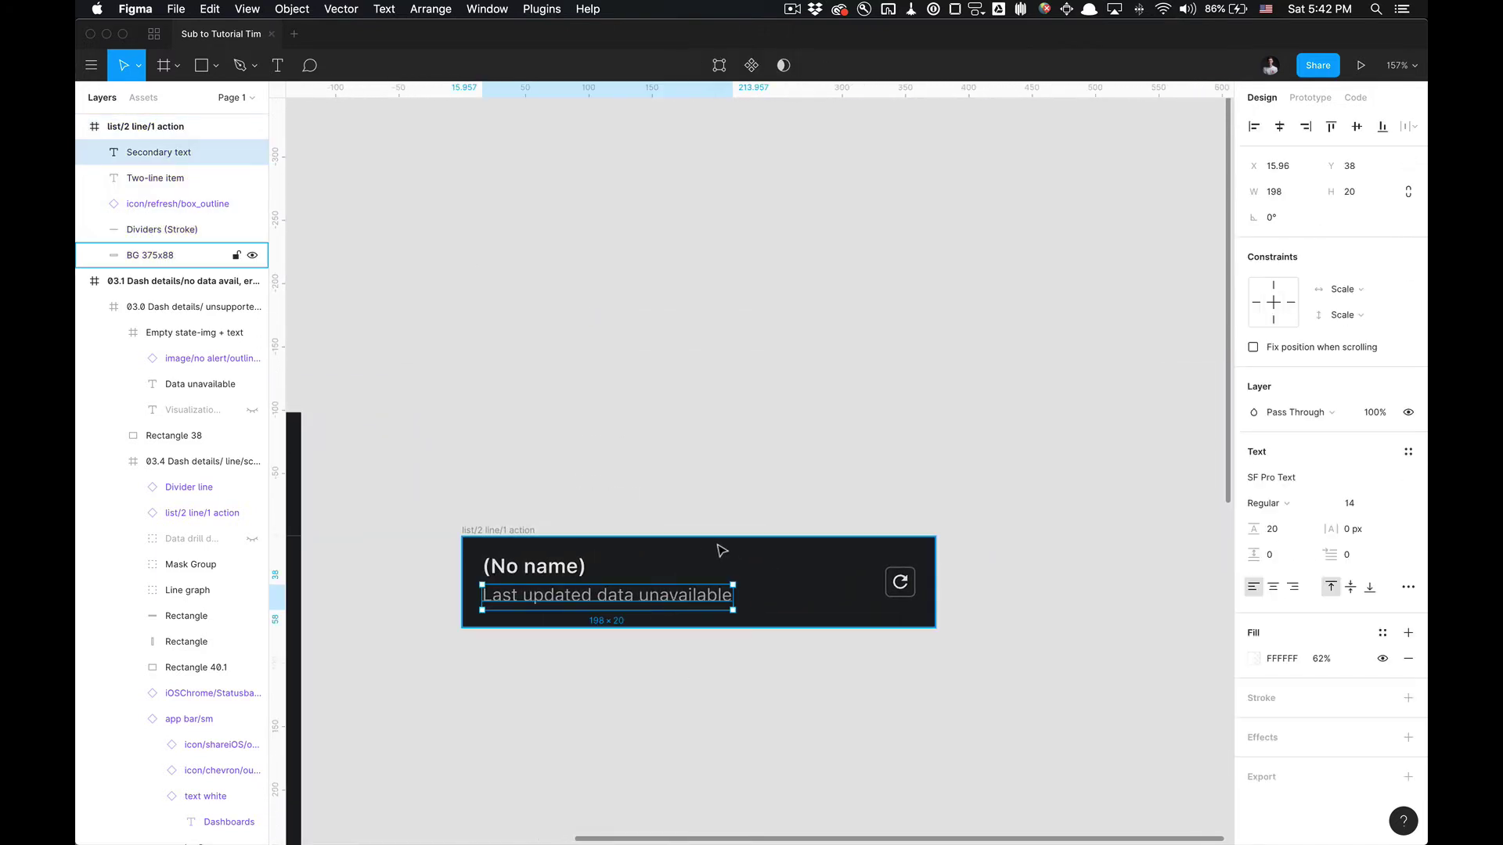
left_click(775, 565, "shift")
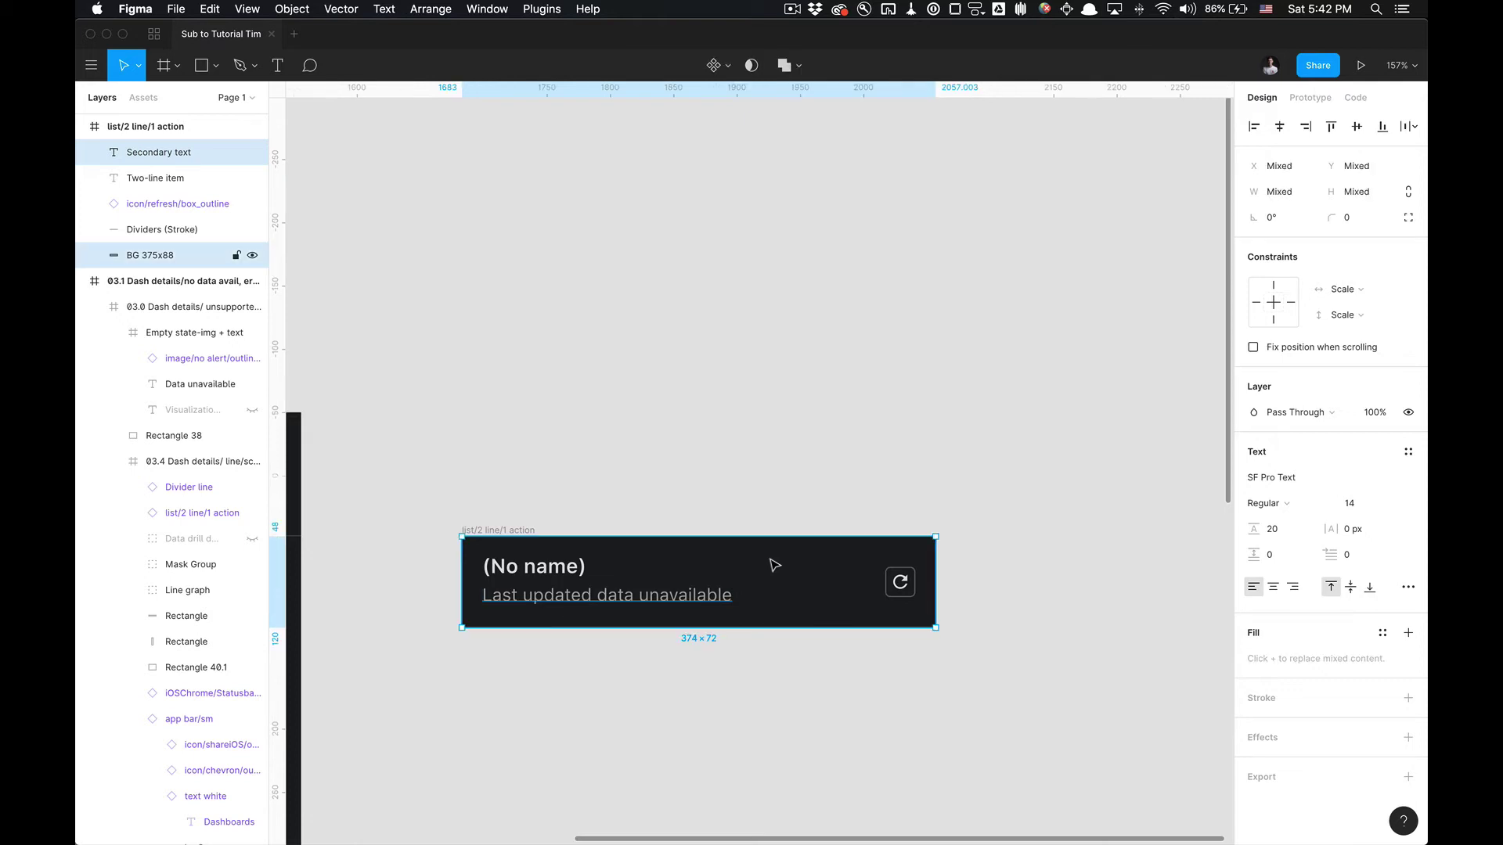
Check the row's secondary text in Stark: 7.16:1, passing AA and AAA.
right_click(829, 564)
mouse_move(861, 737)
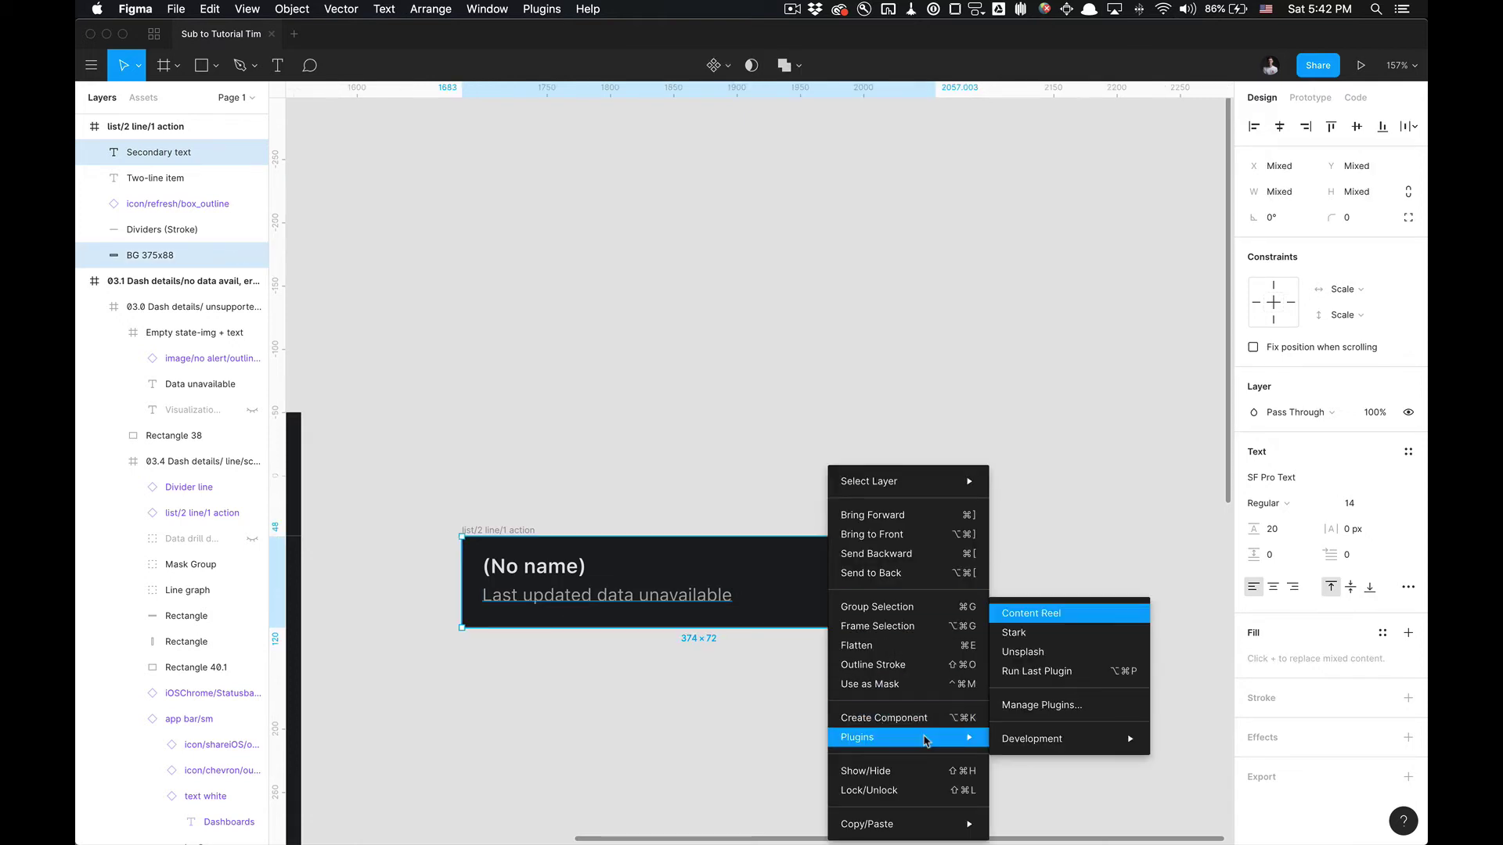
left_click(1041, 638)
left_click_drag(725, 216, 1086, 261)
left_click_drag(615, 239, 952, 269)
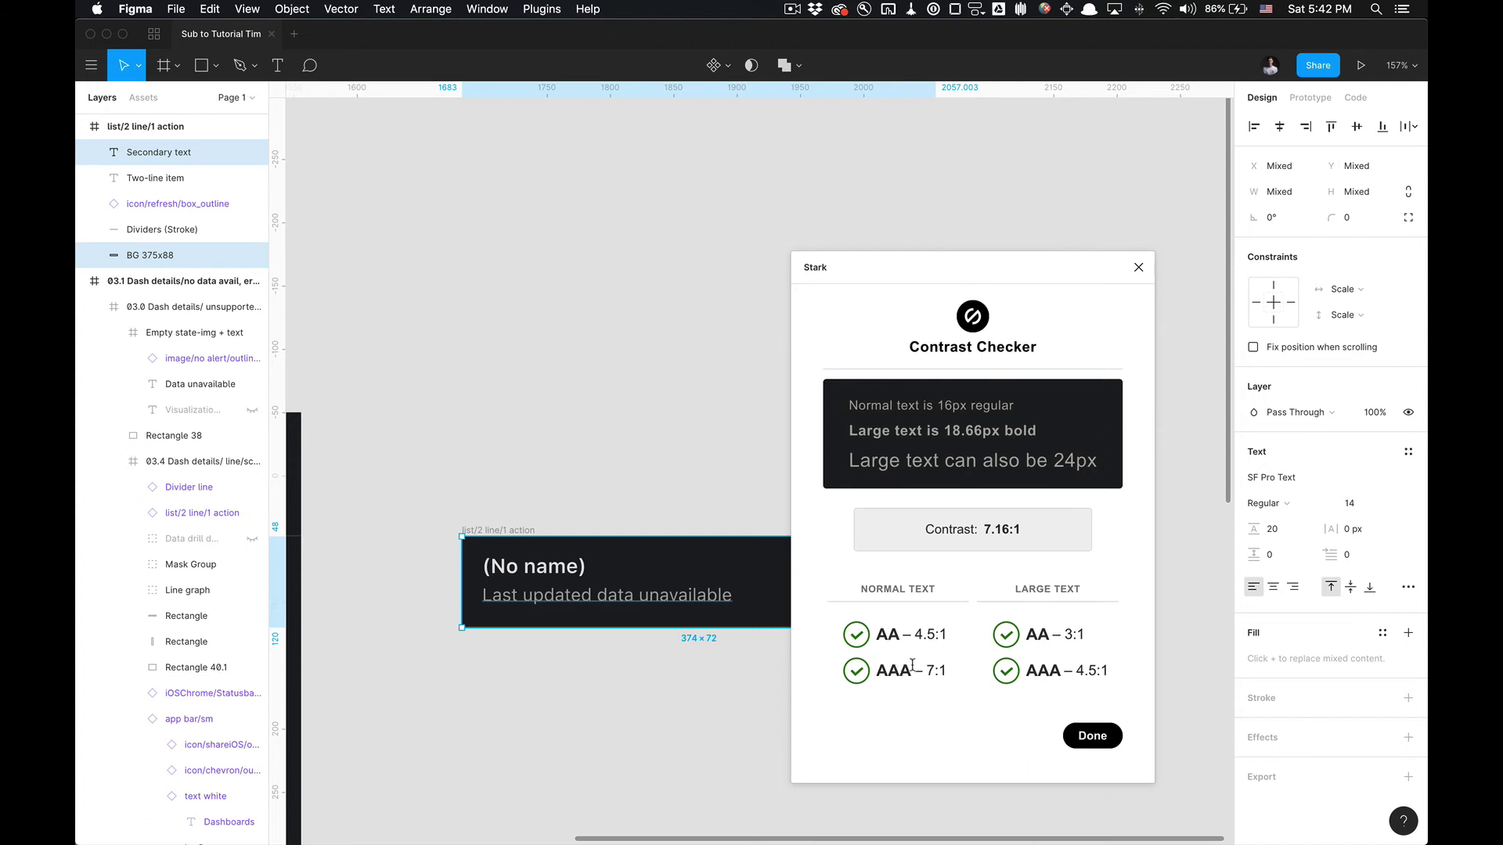
left_click(1092, 736)
Deselect and zoom out to view the phone screen, list row and snackbar together.
left_click(899, 721)
scroll(754, 685, "down", 5)
scroll(882, 469, "down", 3)
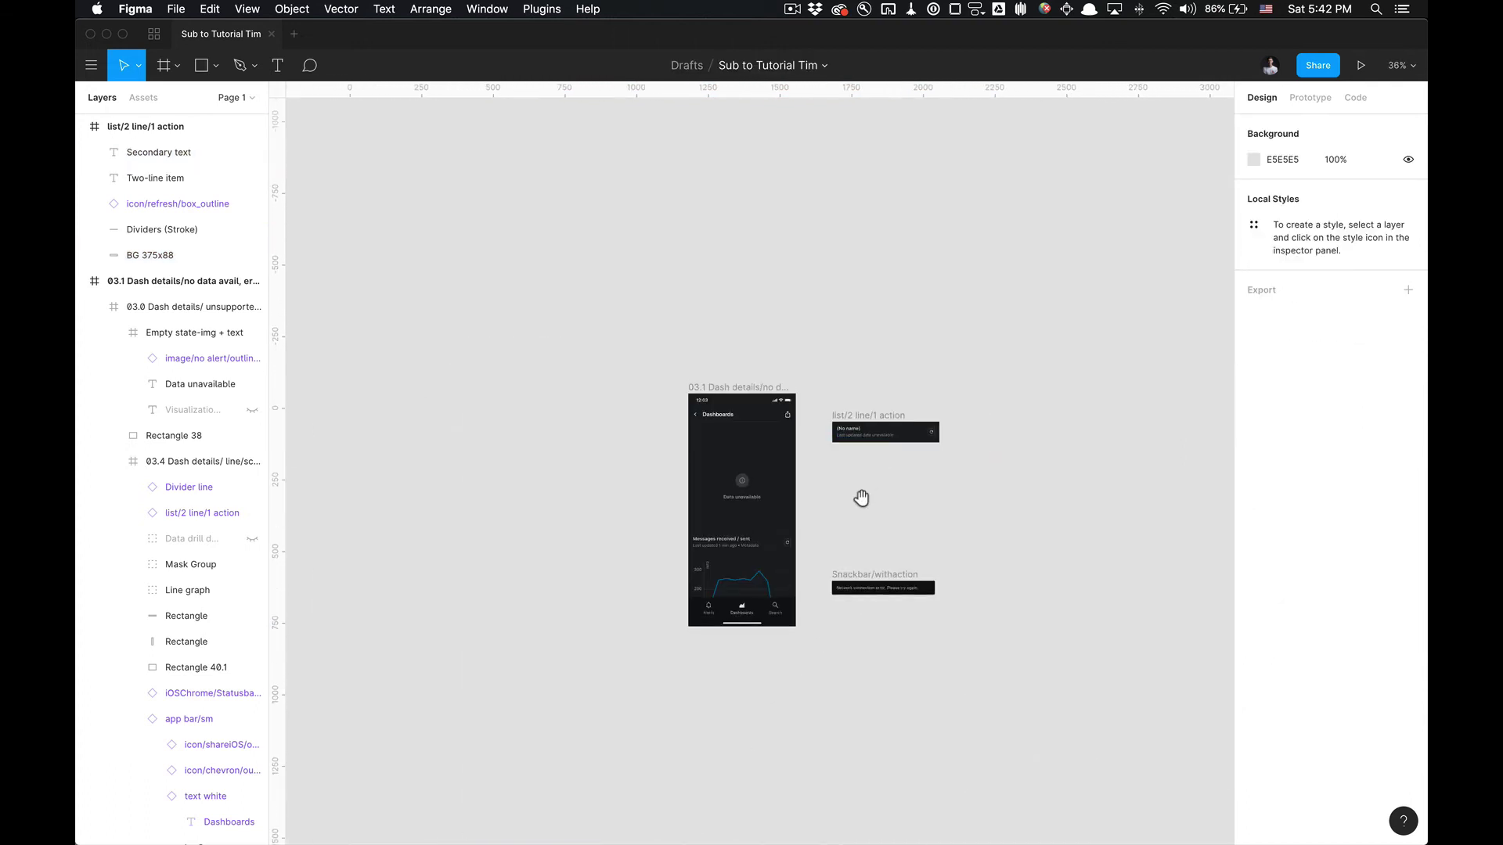
scroll(856, 462, "up", 8)
scroll(851, 462, "left", 3)
scroll(955, 470, "down", 2)
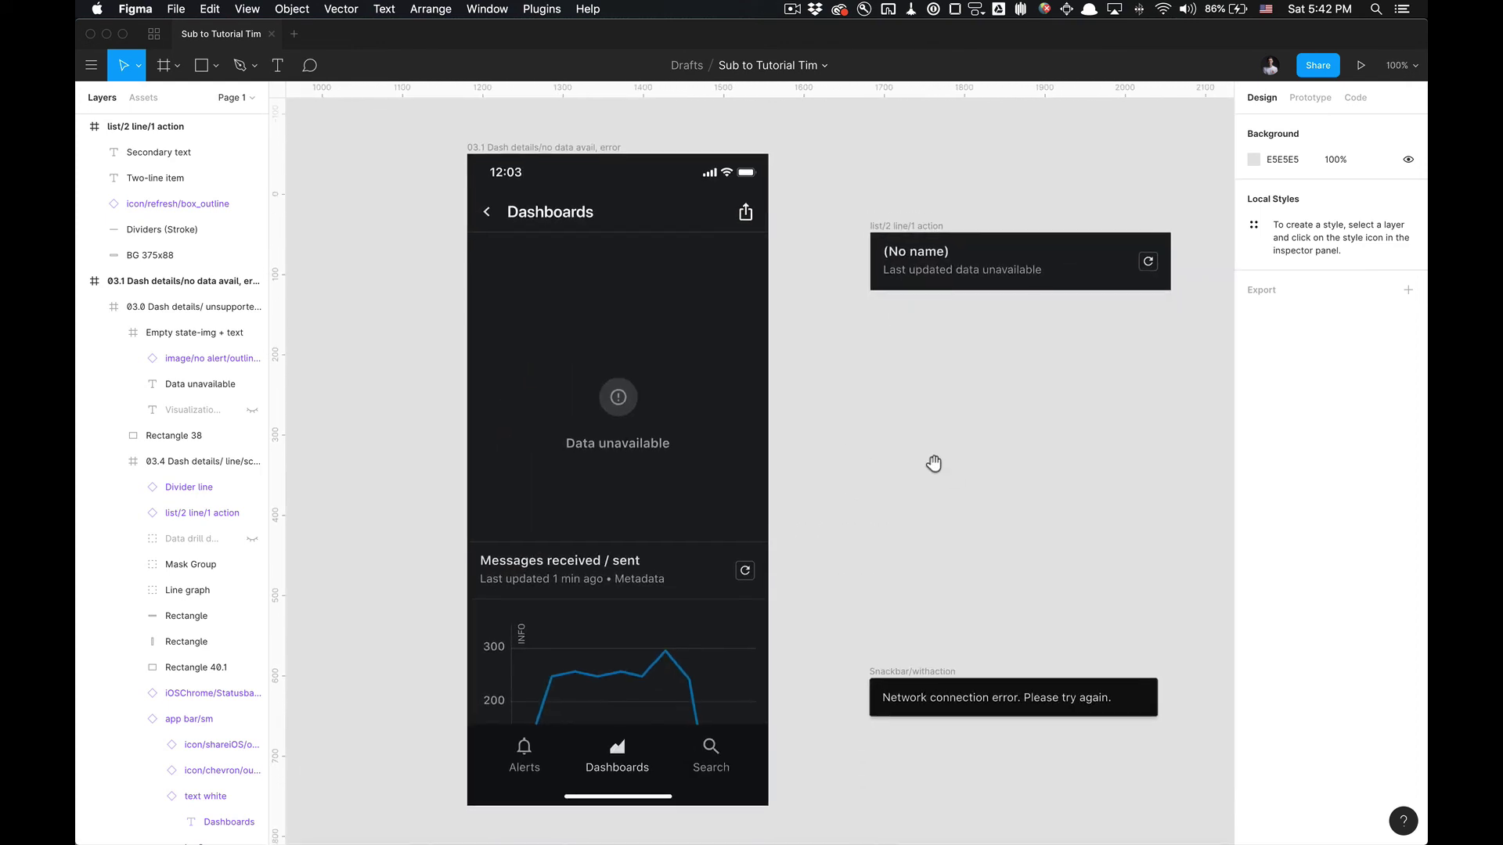